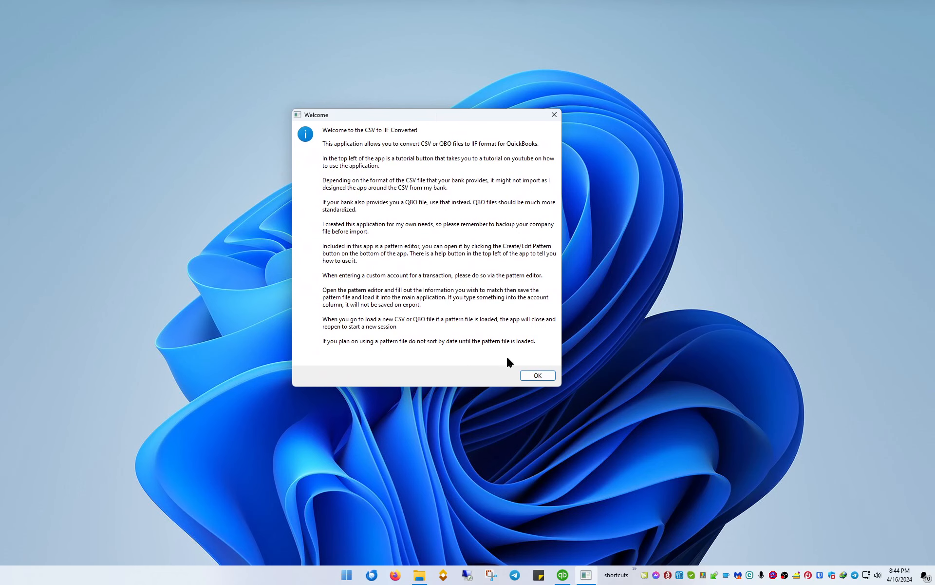
Step: Dismiss the welcome message and set the default account for uncategorized transactions to PremierEcorp Debit Offset
{"action": "left_click", "coordinate": [537, 375]}
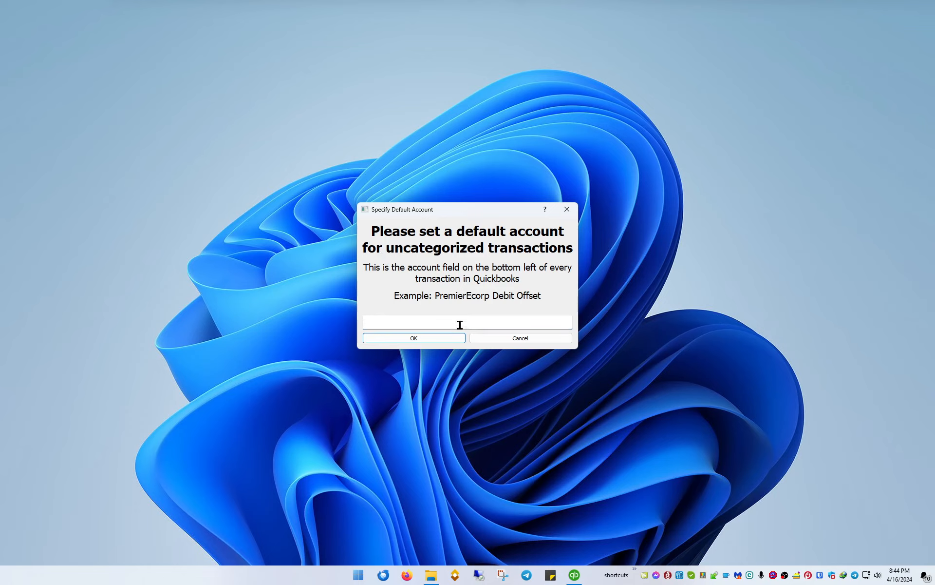
{"action": "type", "text": "PremierEcorp Debit Offset"}
{"action": "left_click", "coordinate": [430, 338]}
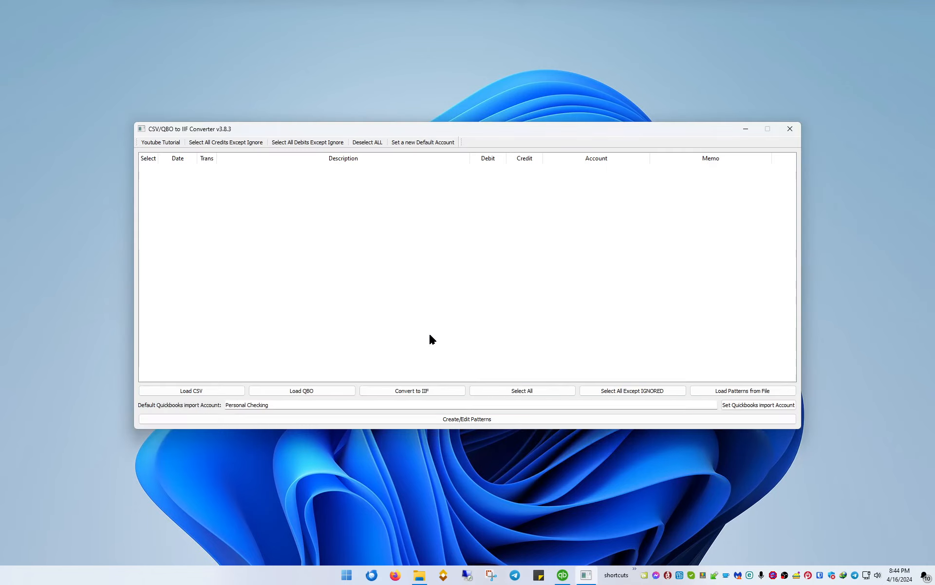
Step: Load the bank transactions from Demo.csv in the Documents folder
{"action": "left_click_drag", "start_coordinate": [359, 128], "coordinate": [342, 90]}
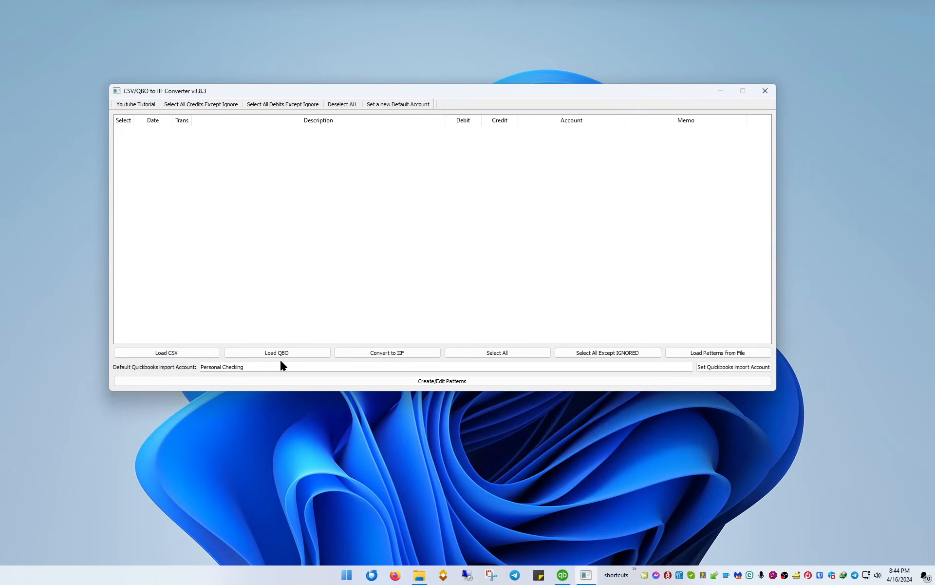
{"action": "left_click", "coordinate": [196, 353]}
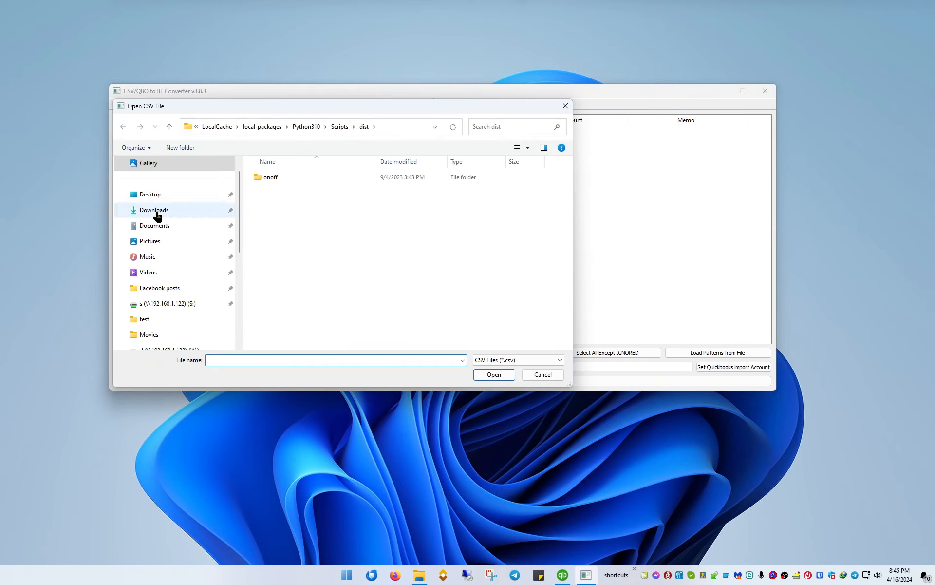
{"action": "left_click", "coordinate": [173, 226]}
{"action": "scroll", "coordinate": [329, 243], "scroll_direction": "down", "scroll_amount": 10}
{"action": "scroll", "coordinate": [329, 243], "scroll_direction": "down", "scroll_amount": 3}
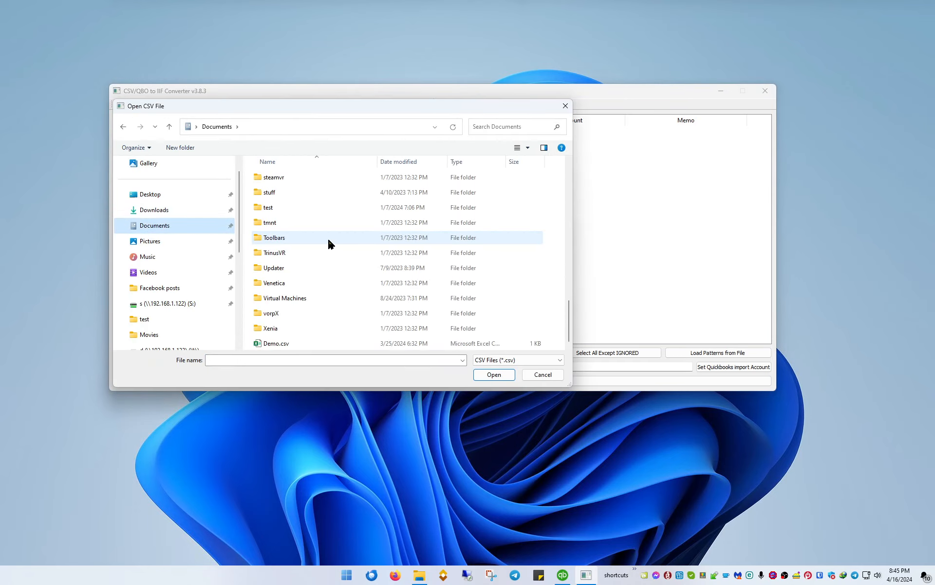
{"action": "double_click", "coordinate": [258, 344]}
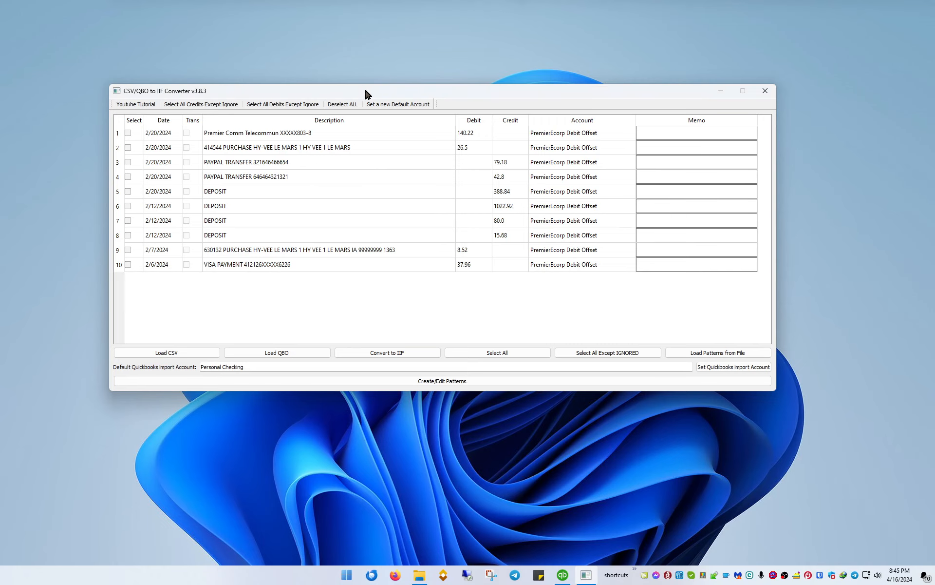
{"action": "left_click_drag", "start_coordinate": [365, 94], "coordinate": [351, 88]}
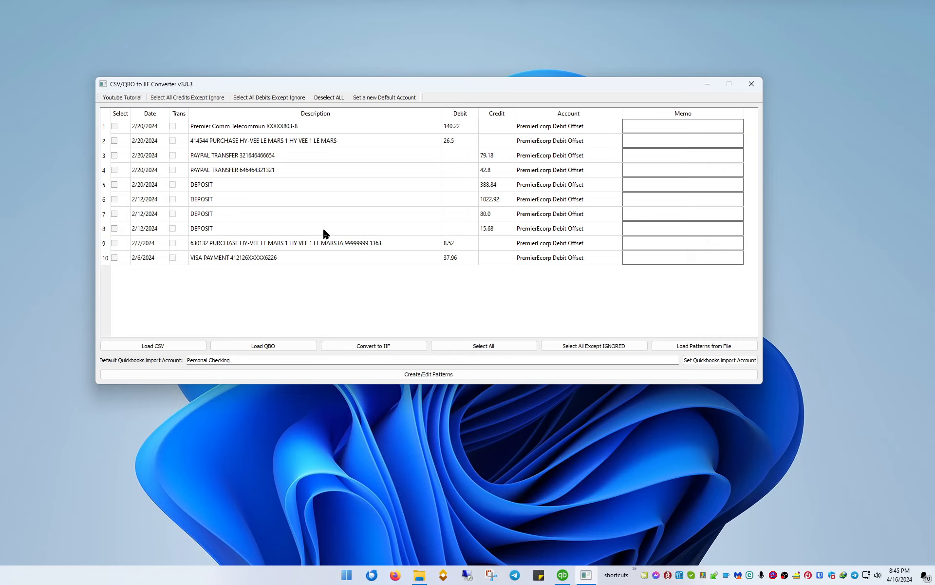
Step: Select all transactions and convert them to a Bank-type IIF file saved as exporttest
{"action": "left_click", "coordinate": [481, 349]}
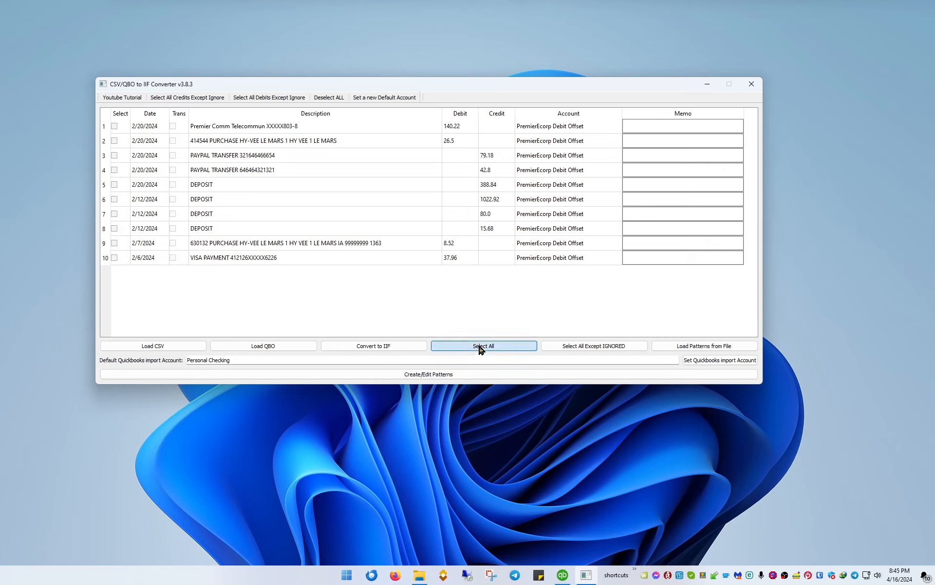
{"action": "left_click", "coordinate": [388, 347]}
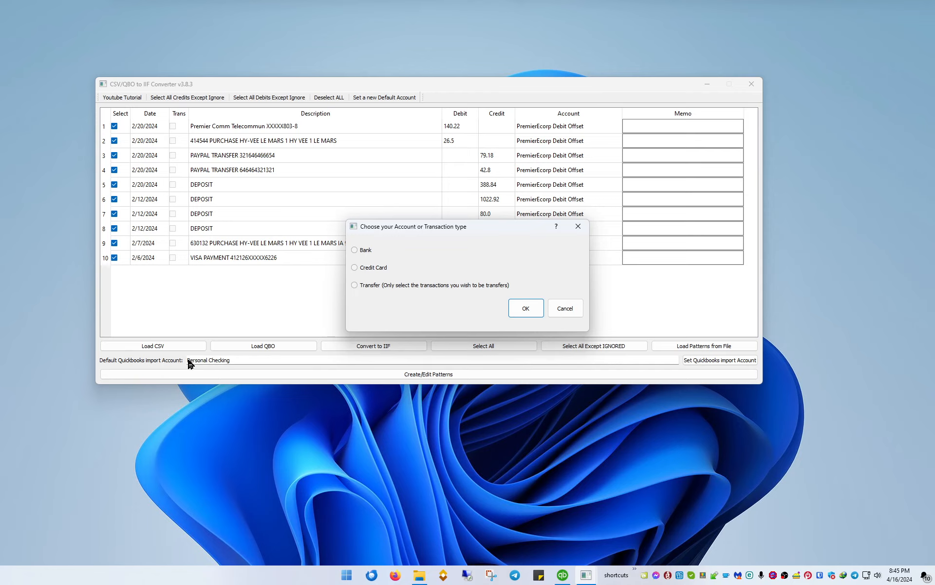
{"action": "left_click", "coordinate": [357, 250]}
{"action": "left_click", "coordinate": [529, 309]}
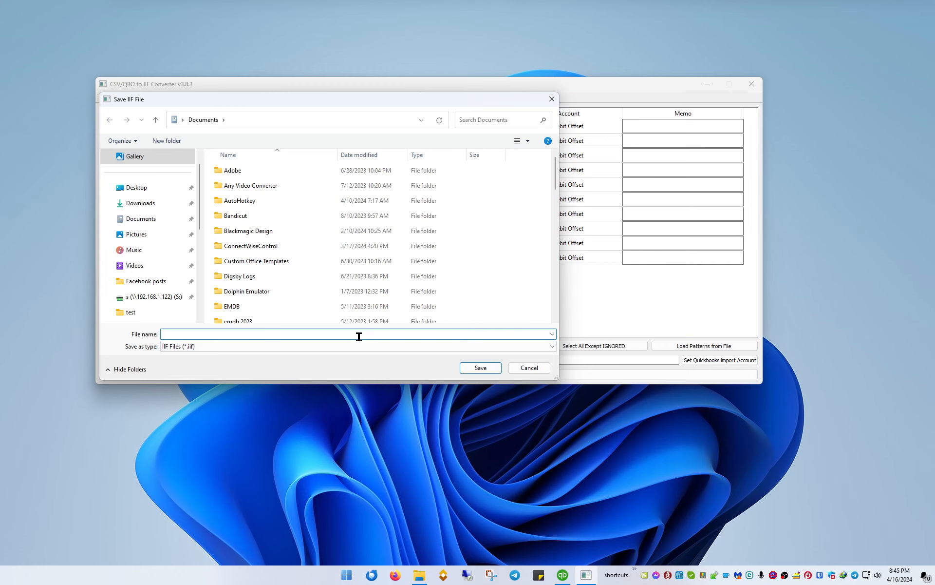
{"action": "type", "text": "exporttest"}
{"action": "key", "text": "Return"}
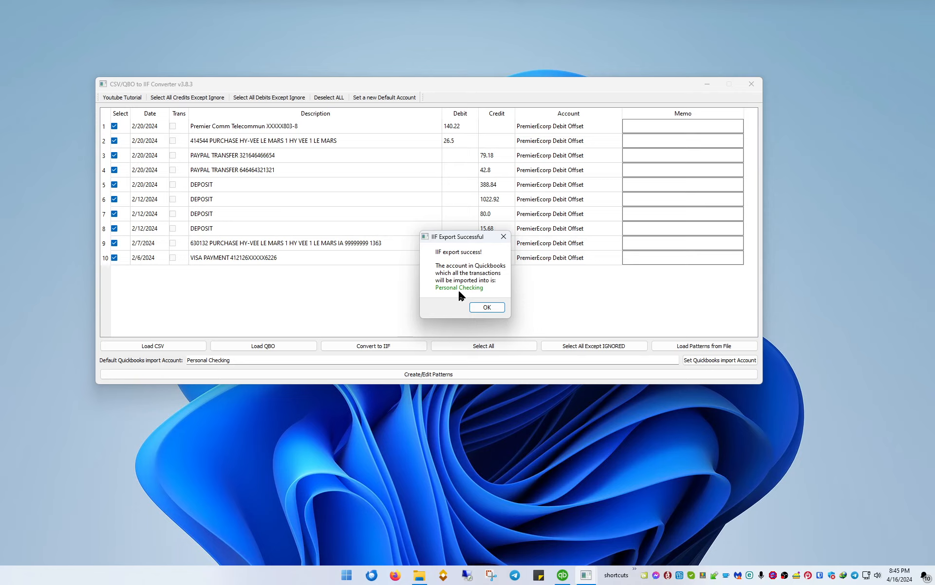
{"action": "left_click", "coordinate": [480, 307]}
{"action": "mouse_move", "coordinate": [423, 81]}
{"action": "left_mouse_down"}
{"action": "mouse_move", "coordinate": [438, 21]}
{"action": "mouse_move", "coordinate": [426, 76]}
{"action": "left_mouse_up"}
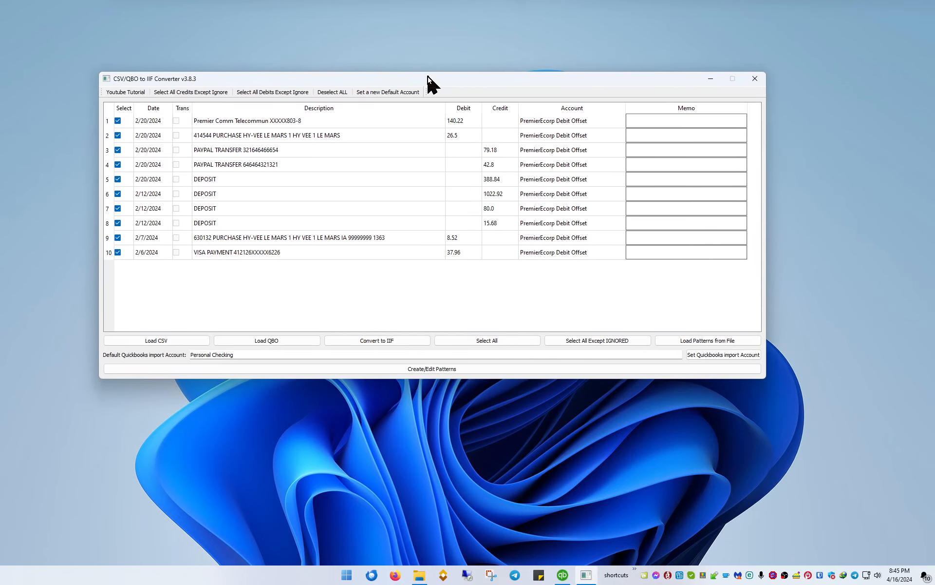
Step: Create a new JSON pattern file named patterntest in the Documents folder
{"action": "left_click", "coordinate": [417, 371]}
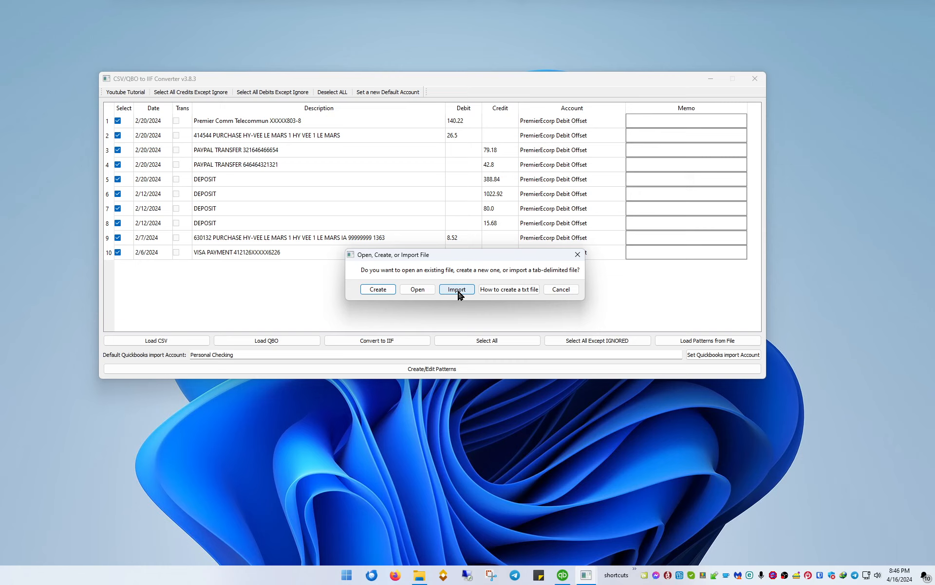
{"action": "left_click", "coordinate": [377, 290]}
{"action": "left_click", "coordinate": [343, 329]}
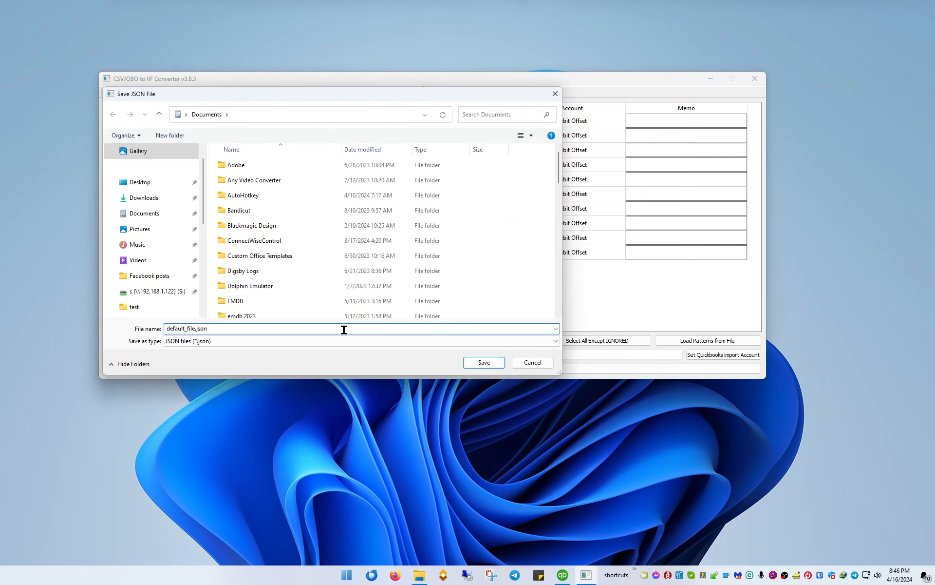
{"action": "key", "text": "BackSpace"}
{"action": "key", "text": "BackSpace"}
{"action": "key", "text": "BackSpace"}
{"action": "key", "text": "BackSpace"}
{"action": "key", "text": "BackSpace"}
{"action": "key", "text": "BackSpace"}
{"action": "key", "text": "BackSpace"}
{"action": "key", "text": "BackSpace"}
{"action": "key", "text": "BackSpace"}
{"action": "key", "text": "BackSpace"}
{"action": "key", "text": "BackSpace"}
{"action": "key", "text": "BackSpace"}
{"action": "key", "text": "BackSpace"}
{"action": "key", "text": "BackSpace"}
{"action": "key", "text": "BackSpace"}
{"action": "key", "text": "BackSpace"}
{"action": "type", "text": "patterntest"}
{"action": "key", "text": "Return"}
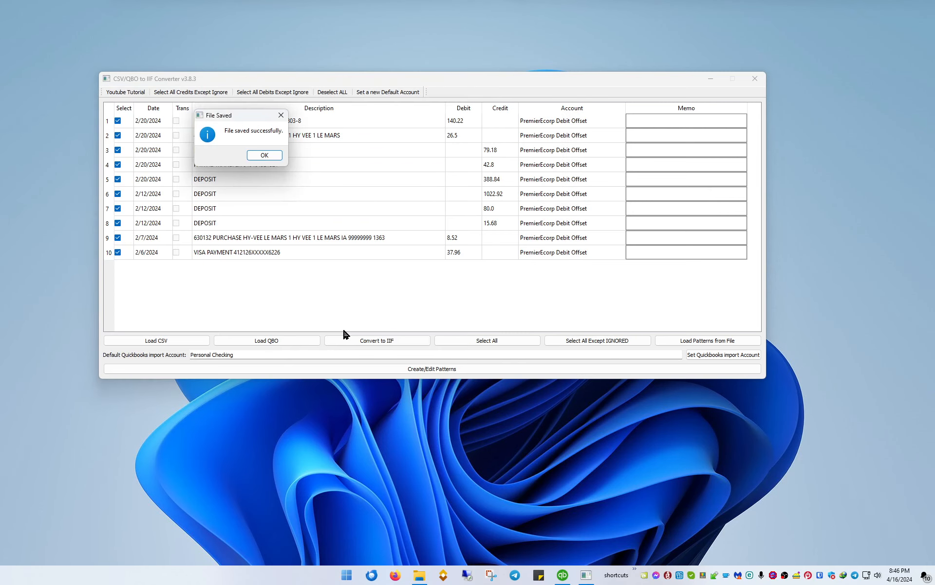
{"action": "left_click", "coordinate": [265, 155]}
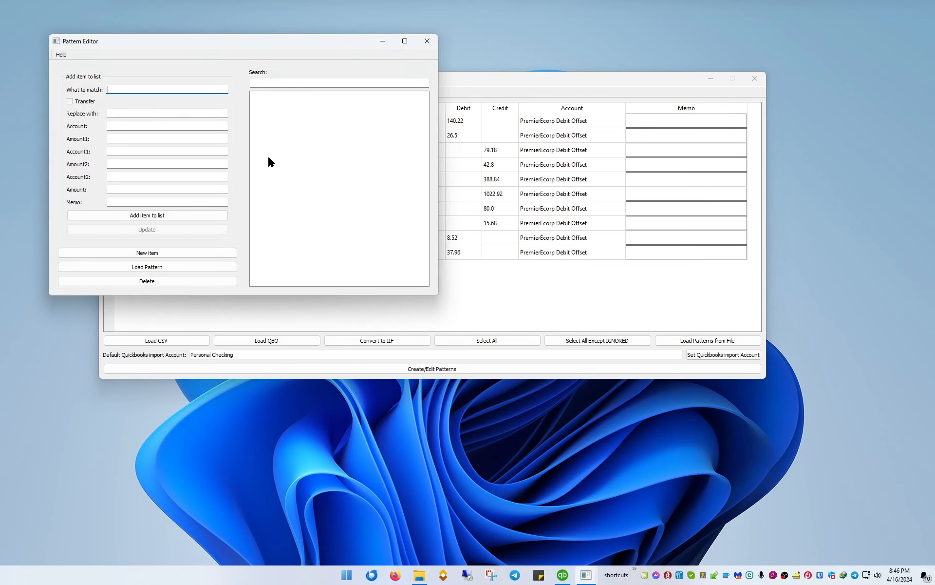
Step: Copy HY-VEE from the second transaction's description into the new pattern's text to match
{"action": "left_click_drag", "start_coordinate": [301, 54], "coordinate": [690, 108]}
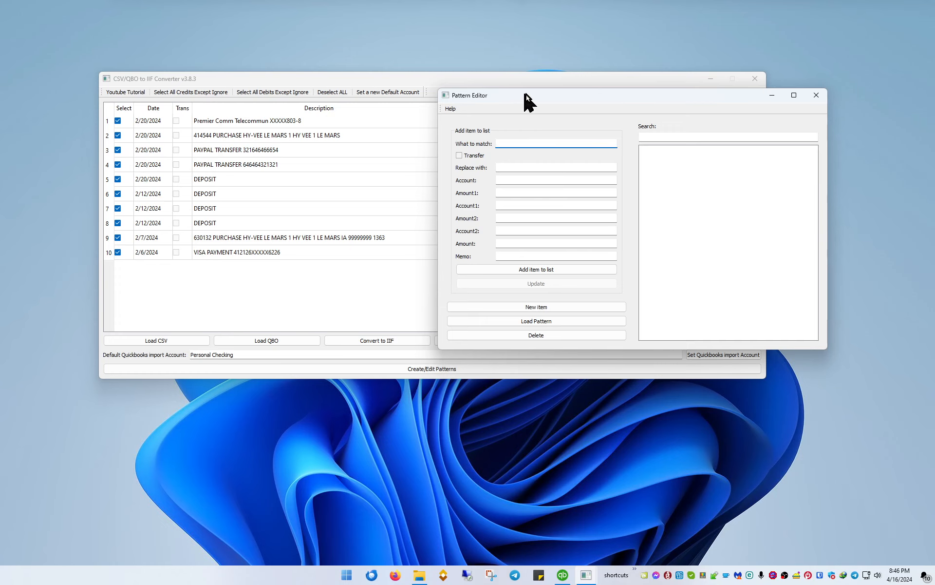
{"action": "left_click_drag", "start_coordinate": [528, 102], "coordinate": [515, 81]}
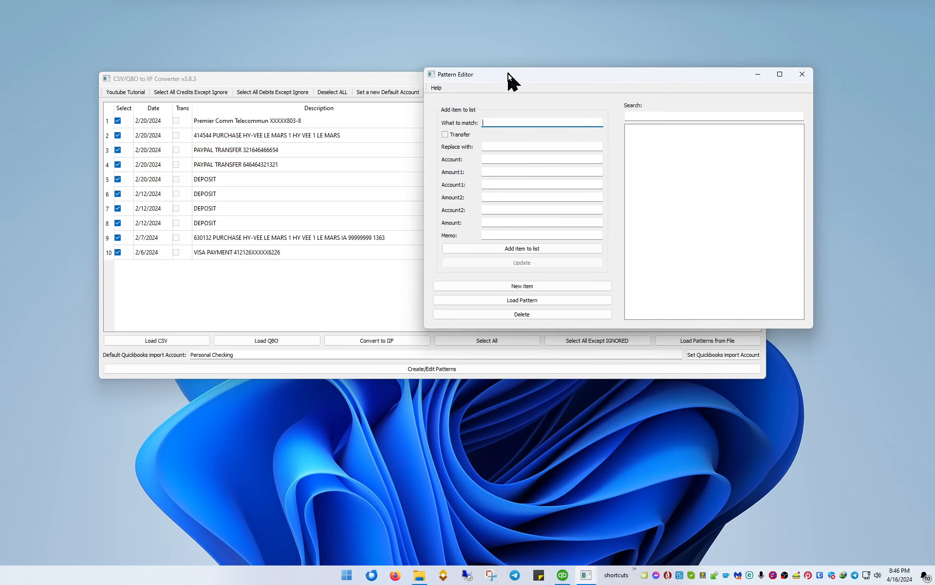
{"action": "left_click", "coordinate": [210, 139]}
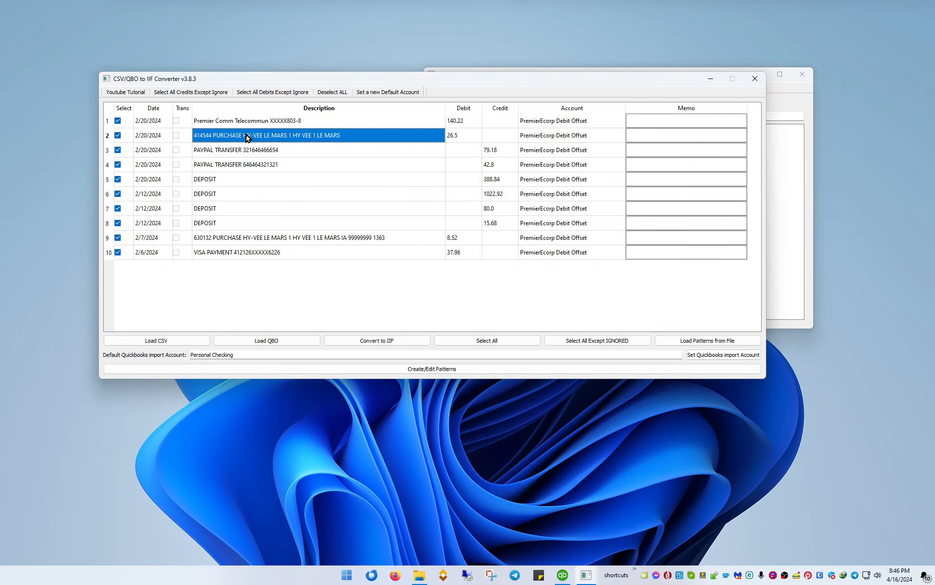
{"action": "double_click", "coordinate": [246, 138]}
{"action": "left_click_drag", "start_coordinate": [242, 136], "coordinate": [263, 135]}
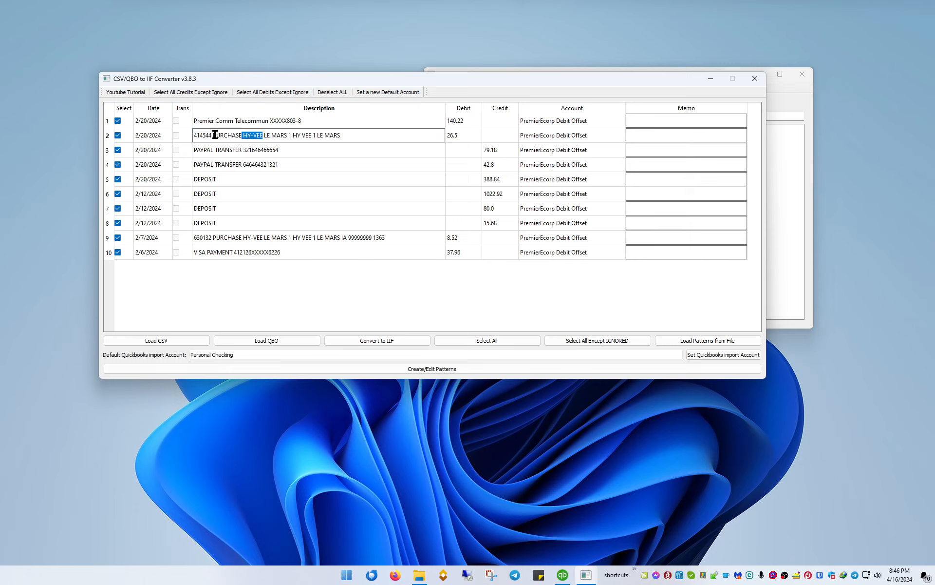
{"action": "right_click", "coordinate": [250, 137]}
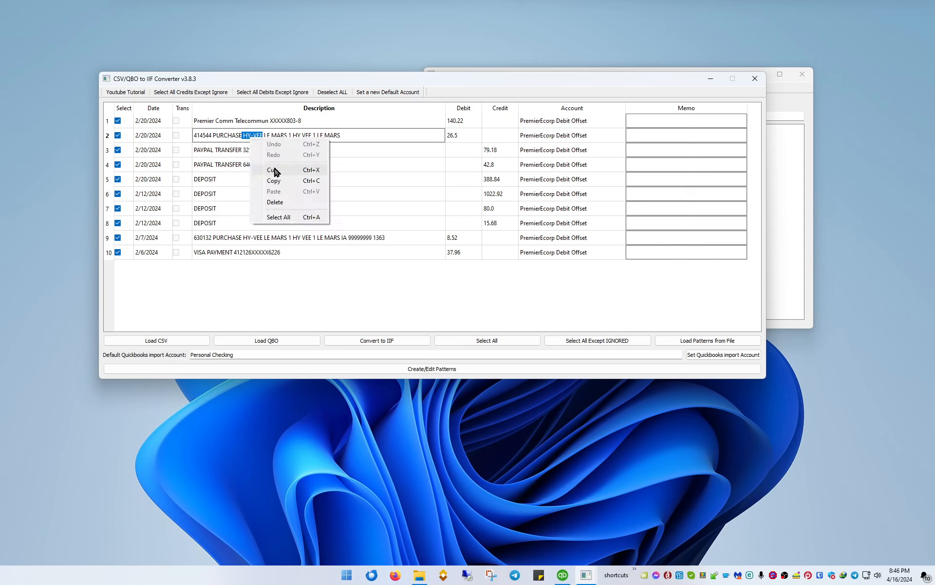
{"action": "left_click", "coordinate": [273, 180]}
{"action": "left_click", "coordinate": [792, 183]}
{"action": "left_click", "coordinate": [513, 122]}
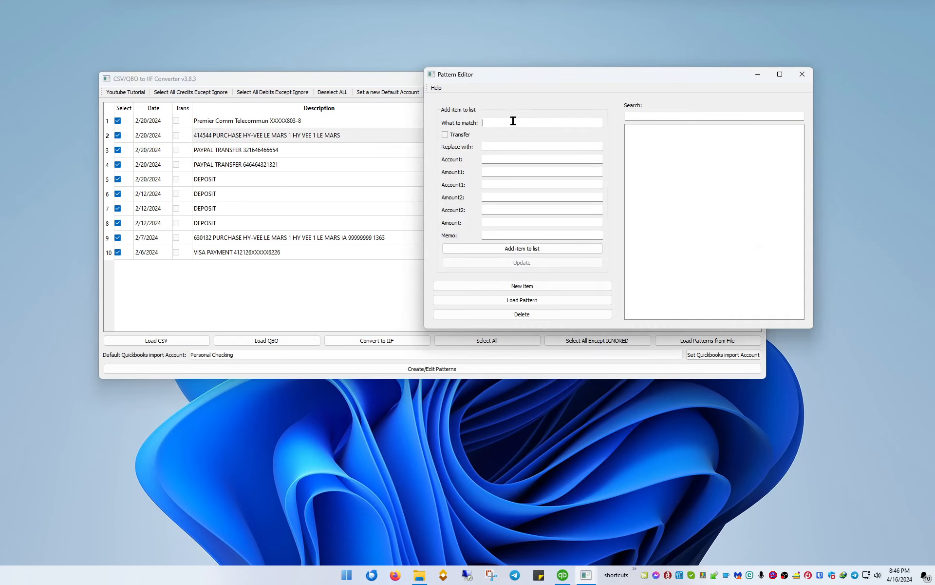
{"action": "key", "text": "ctrl+v"}
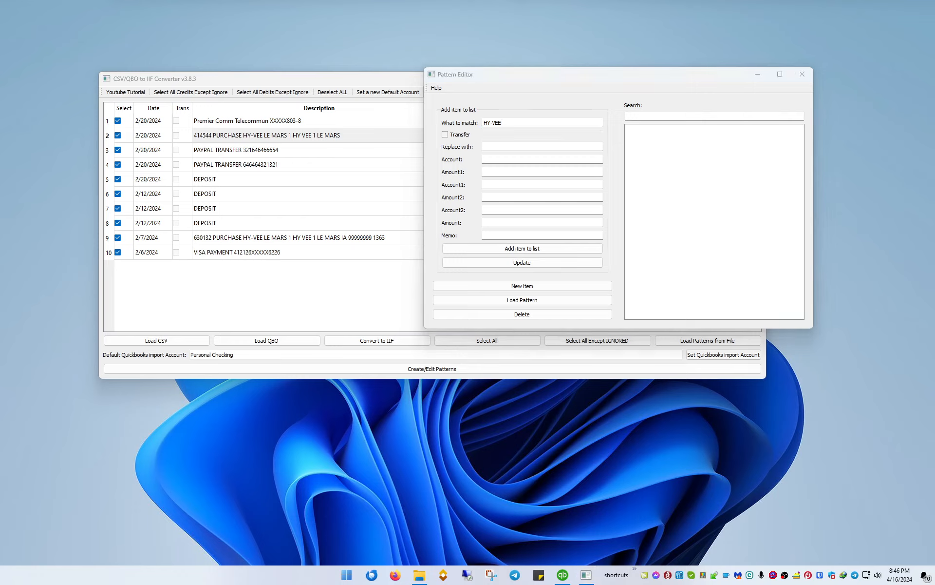
Step: Set the replacement to HYVEE, add the pattern with the default account PremierEcorp Debit Offset, and close the Pattern Editor
{"action": "left_click", "coordinate": [521, 146]}
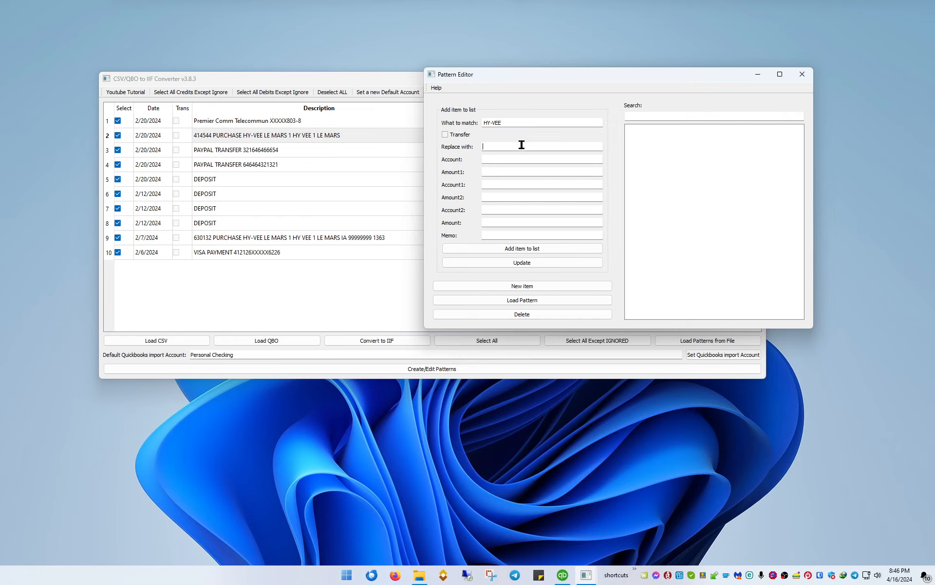
{"action": "type", "text": "HYVEE"}
{"action": "left_click", "coordinate": [522, 158]}
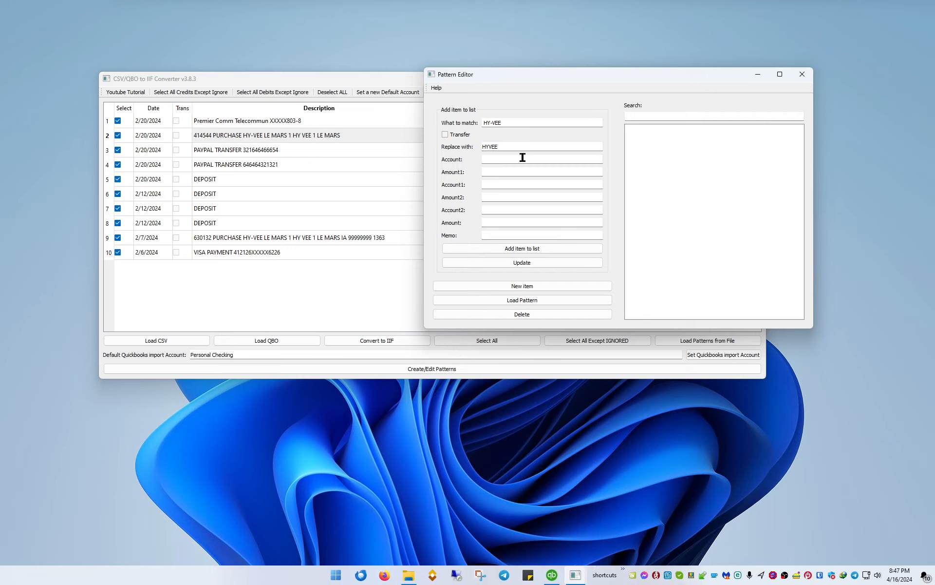
{"action": "left_click", "coordinate": [501, 161]}
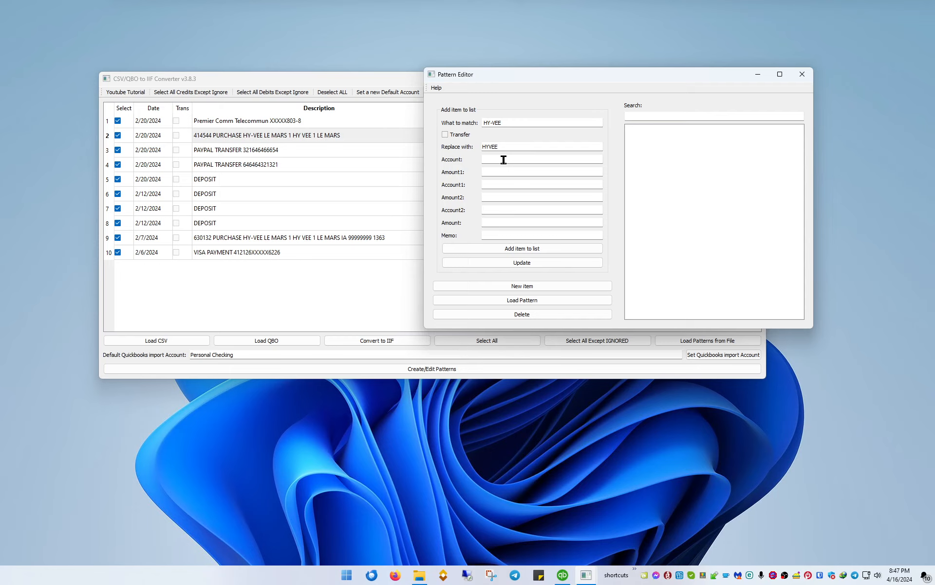
{"action": "left_click", "coordinate": [523, 248]}
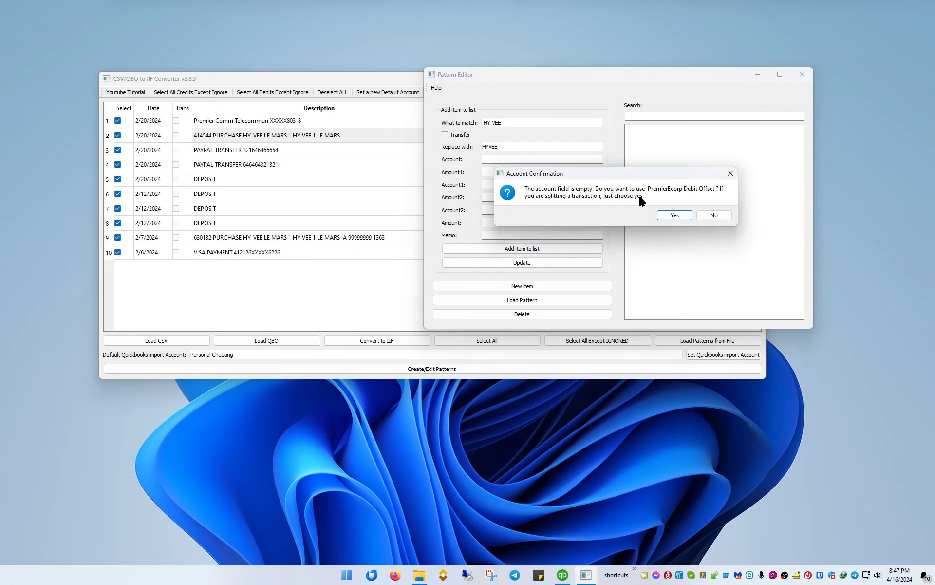
{"action": "left_click", "coordinate": [674, 216]}
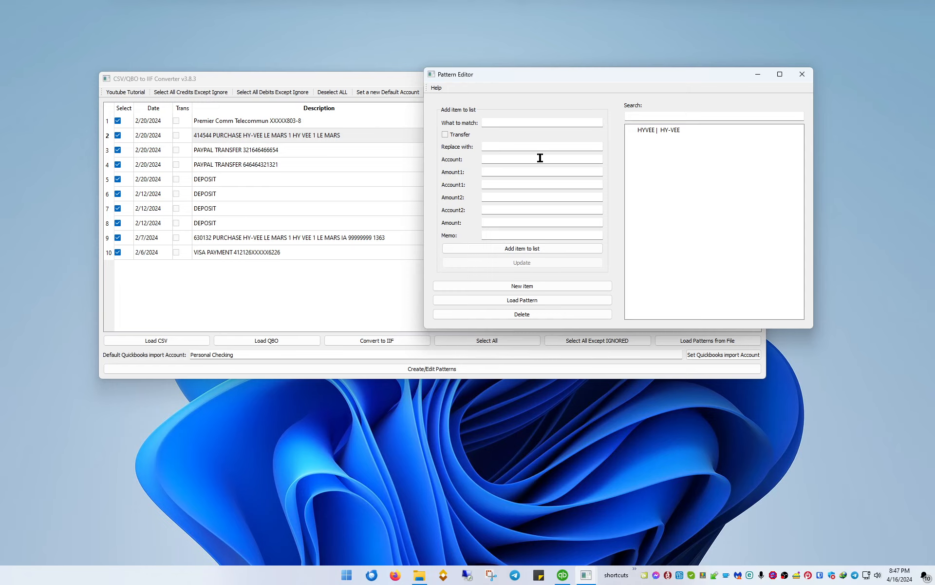
{"action": "left_click", "coordinate": [802, 74]}
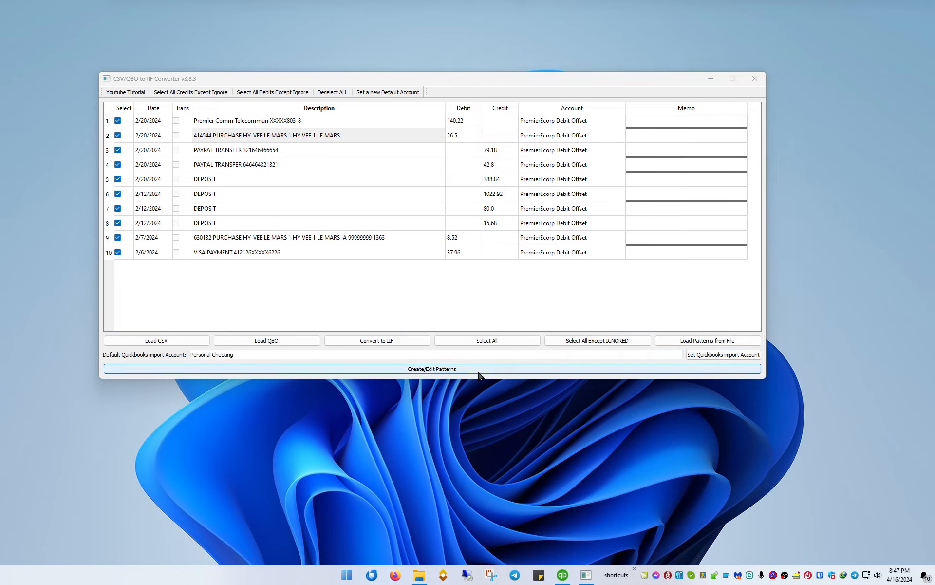
Step: Bring up the pattern file choices, switch to QuickBooks, and go to the earliest transactions in the Test Account register
{"action": "left_click", "coordinate": [439, 372]}
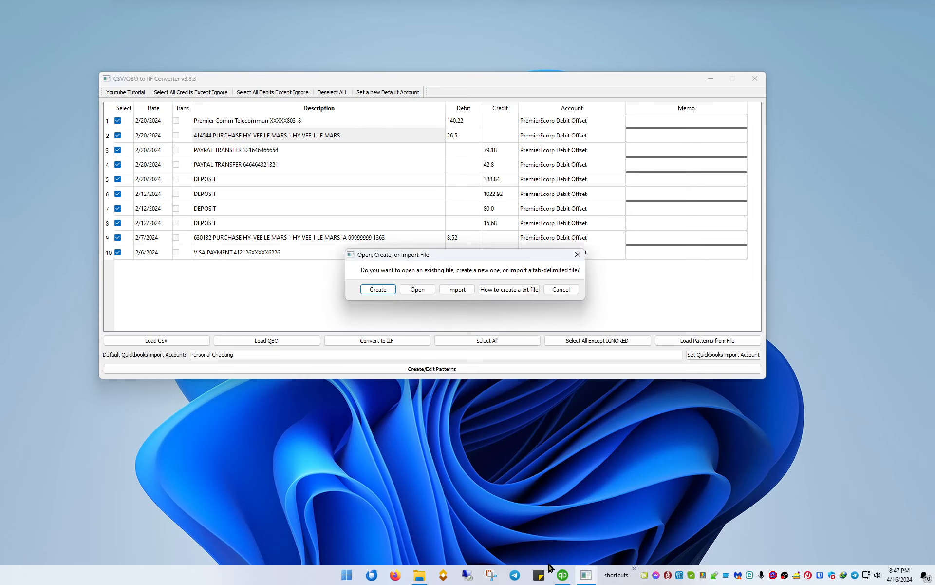
{"action": "left_click", "coordinate": [561, 574]}
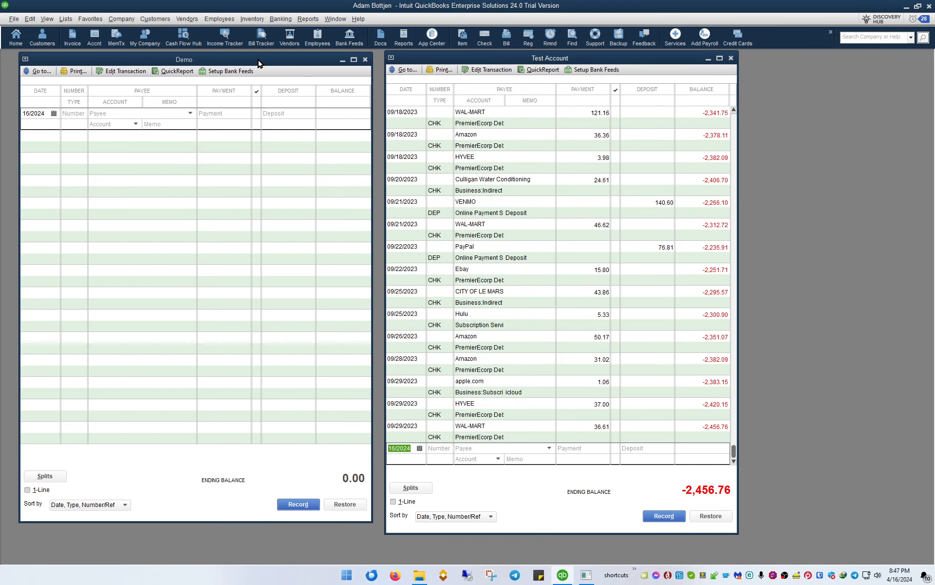
{"action": "left_click_drag", "start_coordinate": [260, 63], "coordinate": [262, 65]}
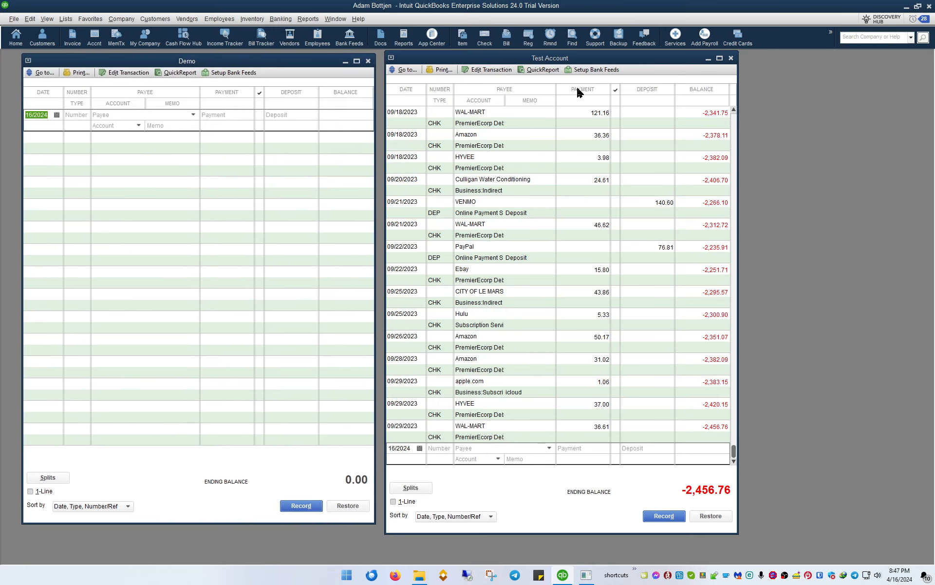
{"action": "left_click_drag", "start_coordinate": [577, 58], "coordinate": [584, 59]}
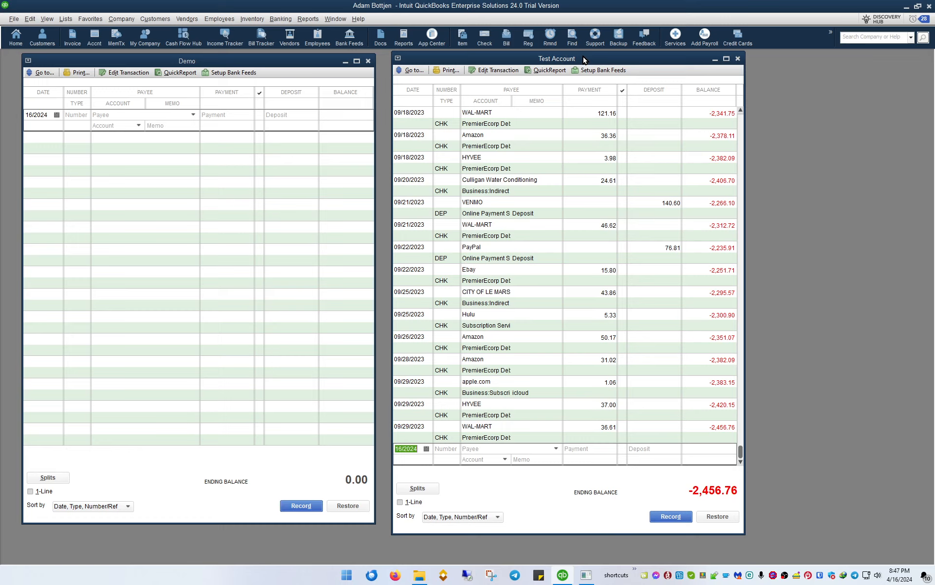
{"action": "scroll", "coordinate": [584, 171], "scroll_direction": "up", "scroll_amount": 10}
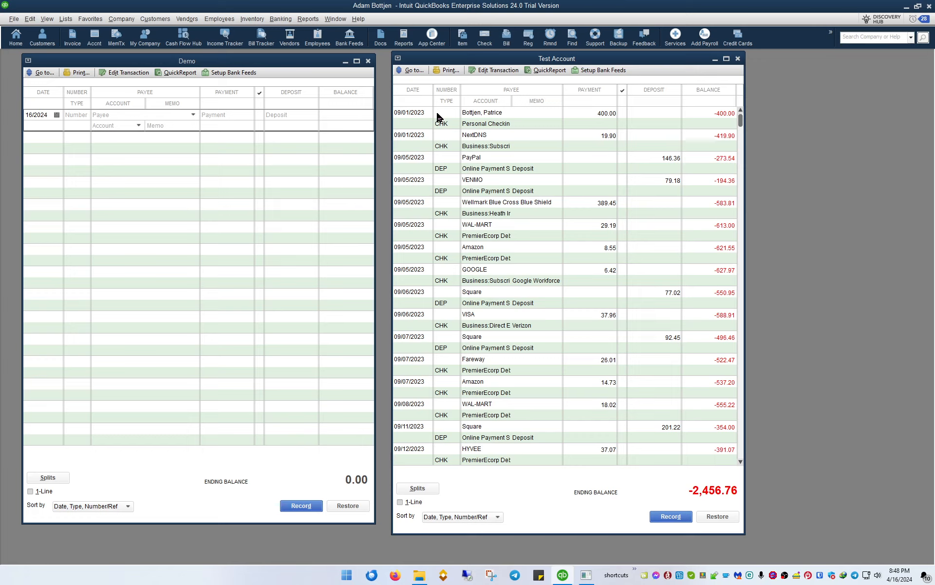
Step: Try to print the Test Account register with a start date of 09/01/2024
{"action": "left_click", "coordinate": [444, 71]}
{"action": "left_click", "coordinate": [233, 88]}
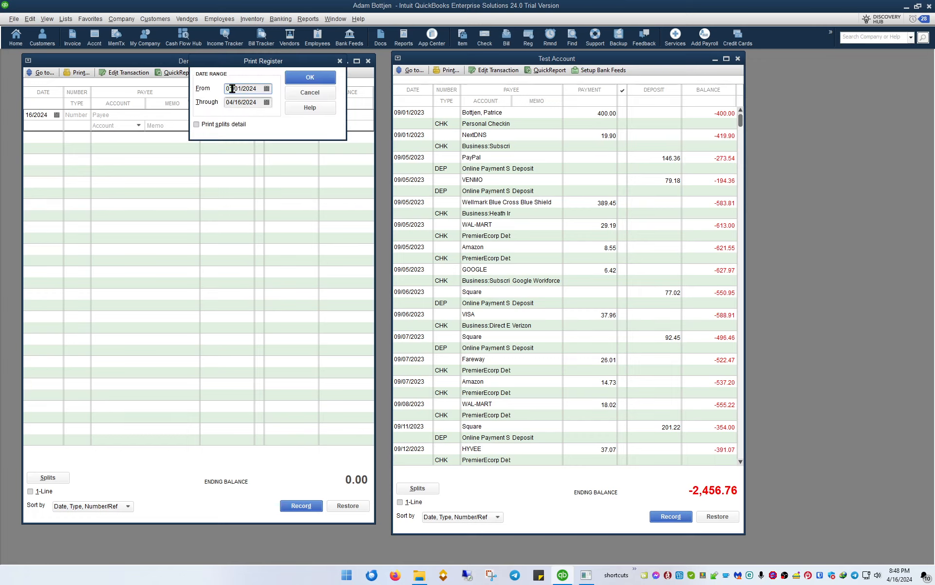
{"action": "key", "text": "BackSpace"}
{"action": "type", "text": "9"}
{"action": "left_click", "coordinate": [302, 79]}
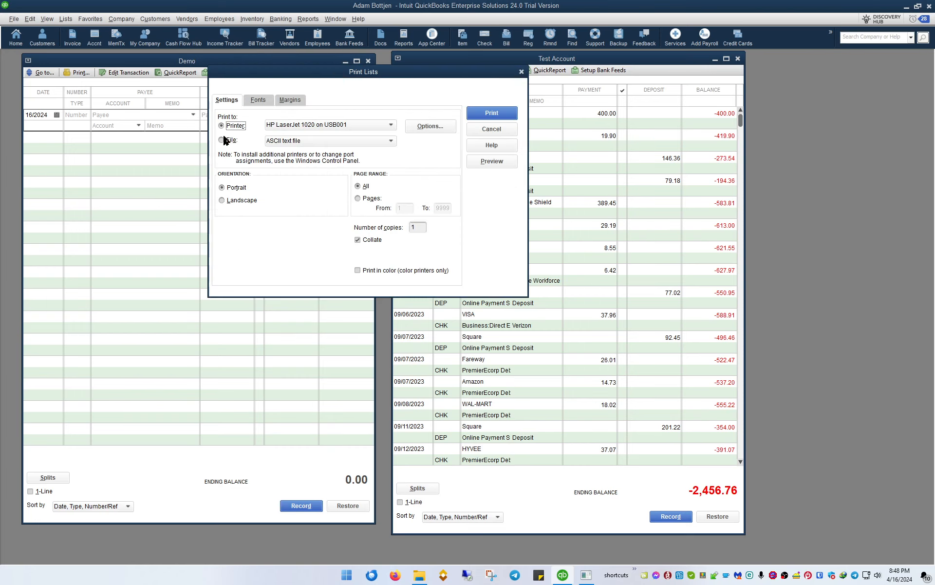
Step: Send the register printout to a tab delimited file instead of the printer
{"action": "left_click", "coordinate": [224, 140]}
{"action": "left_click", "coordinate": [303, 142]}
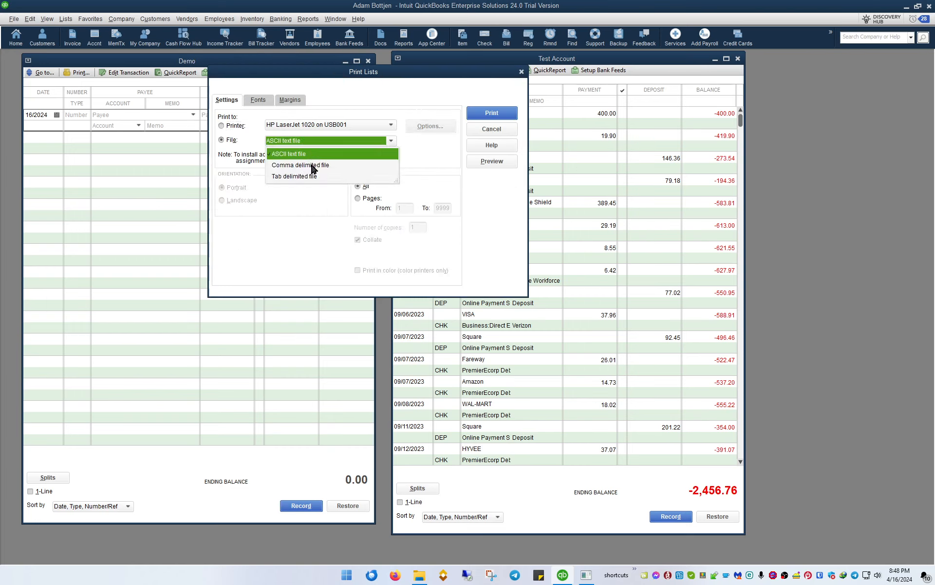
{"action": "left_click", "coordinate": [284, 177]}
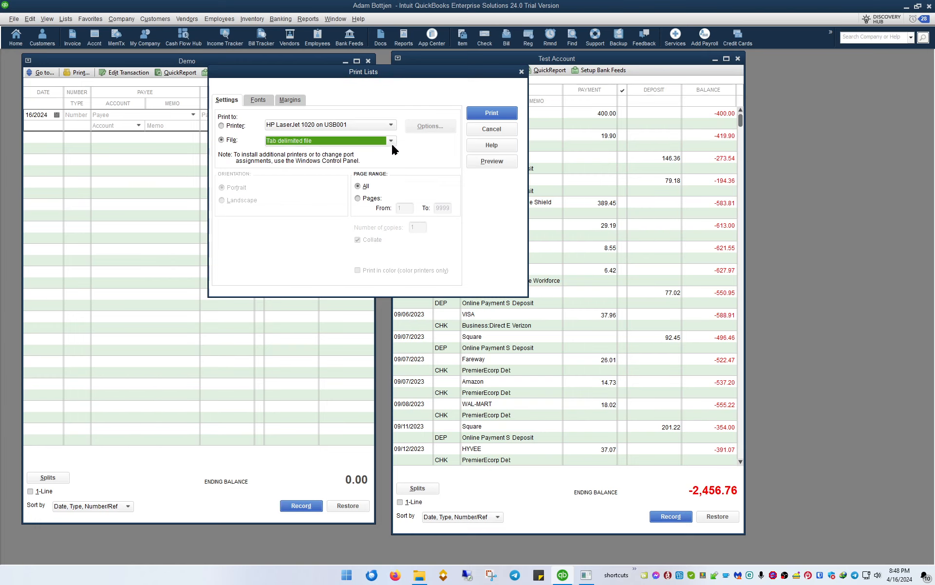
{"action": "left_click", "coordinate": [491, 114]}
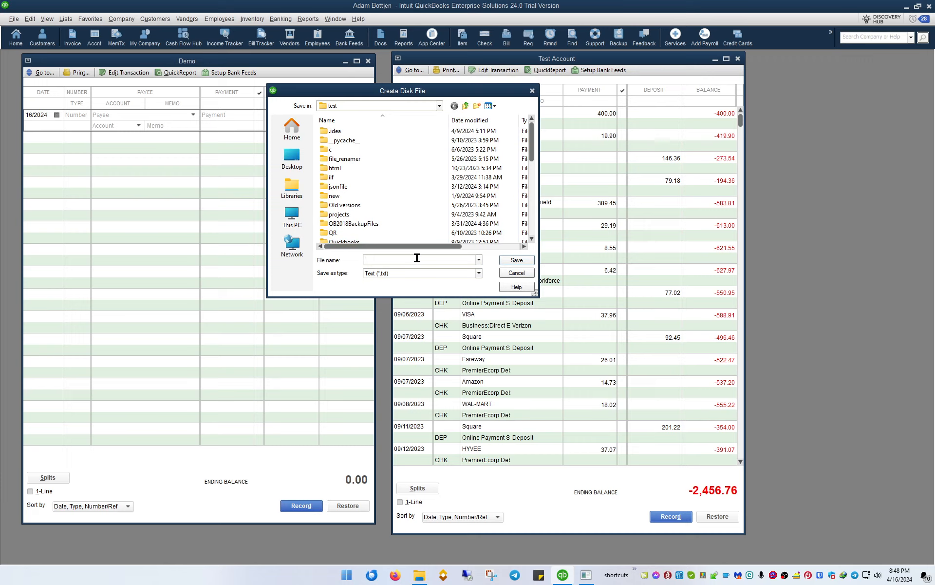
Step: Set the save location of the register export to the Documents library
{"action": "scroll", "coordinate": [380, 195], "scroll_direction": "down", "scroll_amount": 1}
{"action": "scroll", "coordinate": [380, 200], "scroll_direction": "up", "scroll_amount": 1}
{"action": "left_click", "coordinate": [439, 105]}
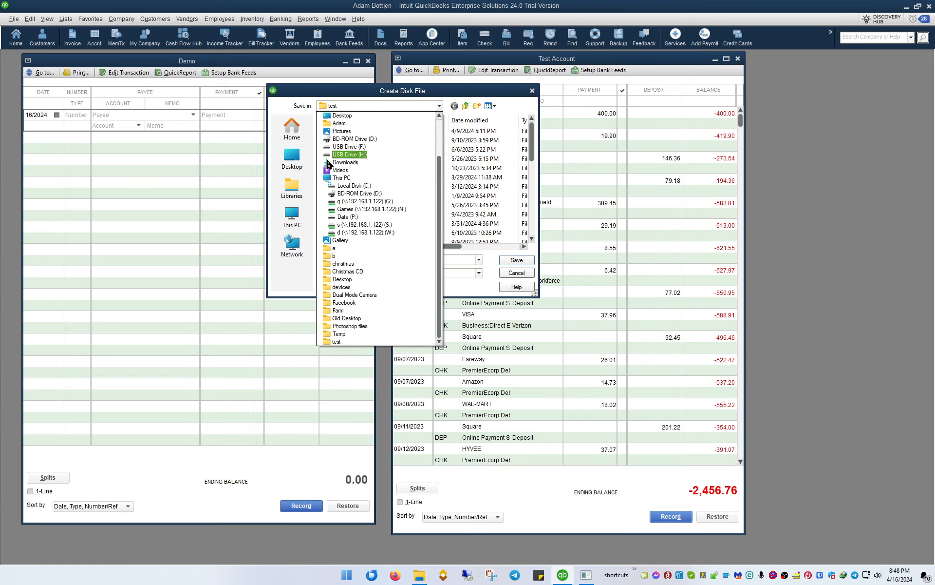
{"action": "left_click", "coordinate": [291, 216]}
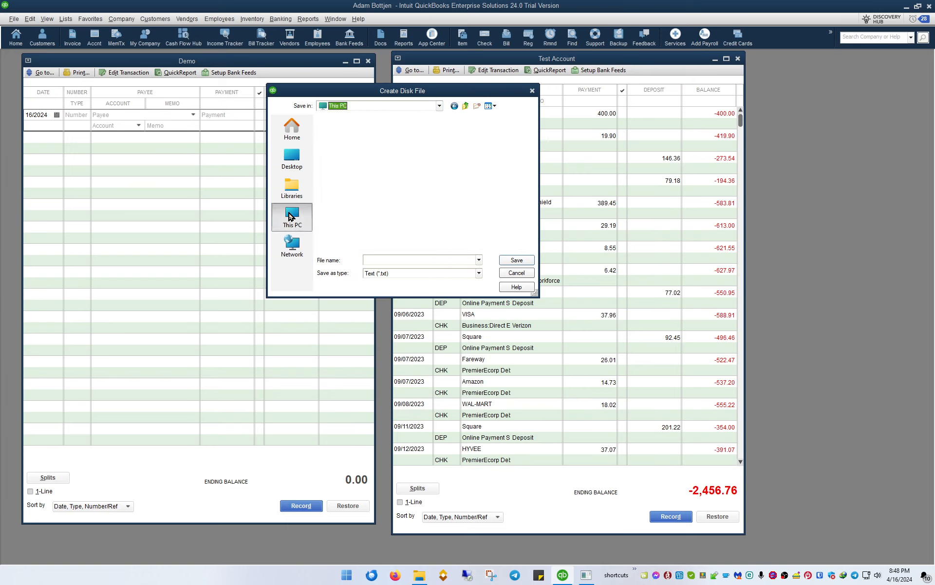
{"action": "left_click", "coordinate": [389, 259]}
{"action": "type", "text": "document"}
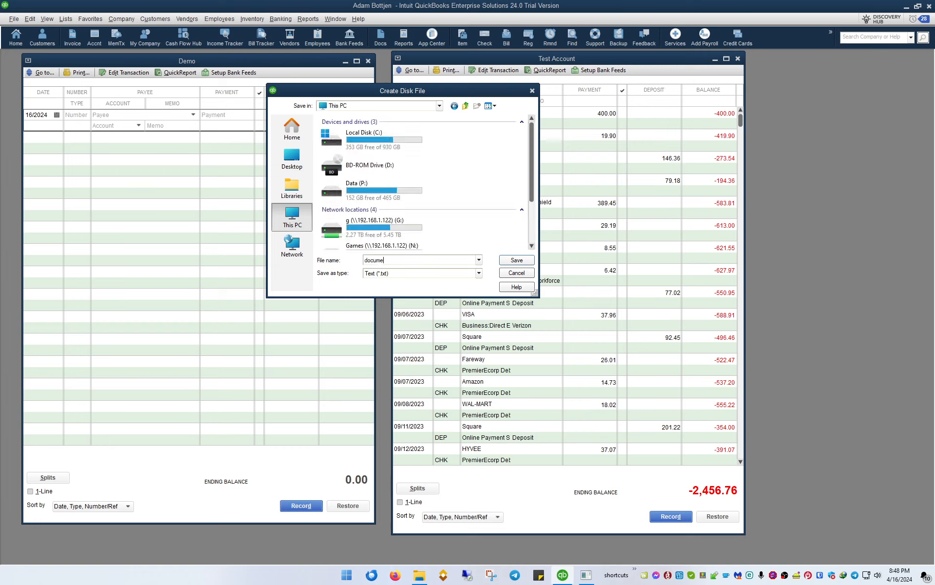
{"action": "key", "text": "Return"}
{"action": "key", "text": "Return"}
{"action": "left_click", "coordinate": [297, 193]}
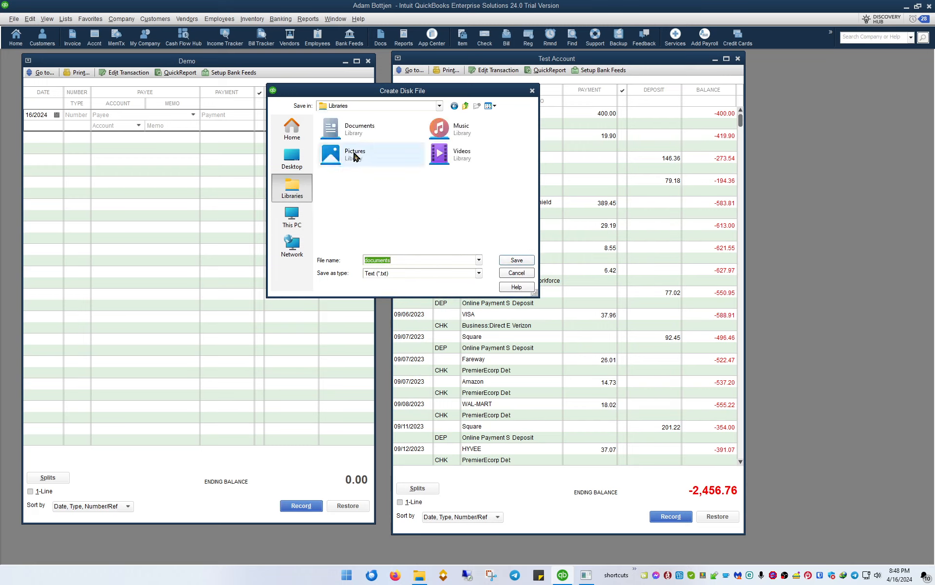
{"action": "double_click", "coordinate": [351, 127]}
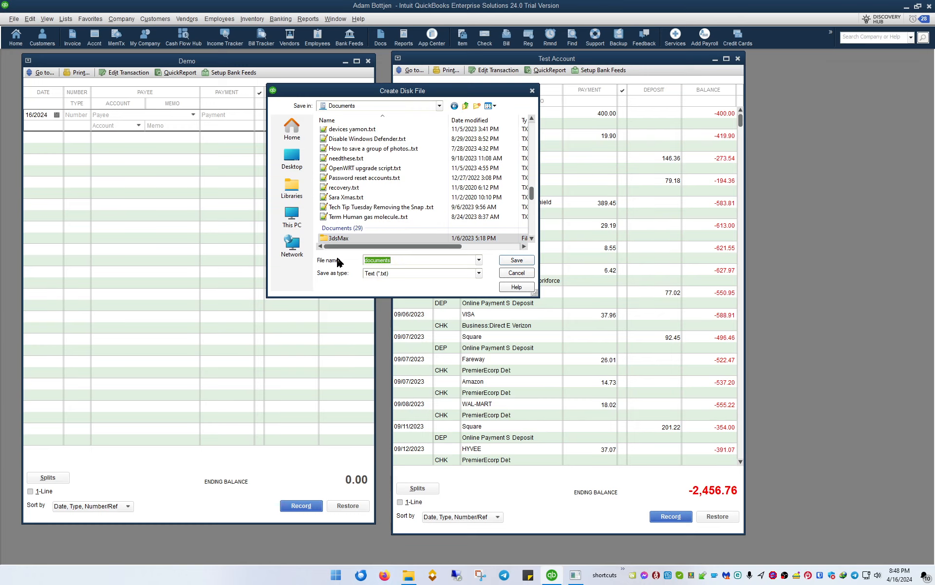
Step: Save the register export as tabexport and dismiss the notice
{"action": "type", "text": "tabexp"}
{"action": "key", "text": "Return"}
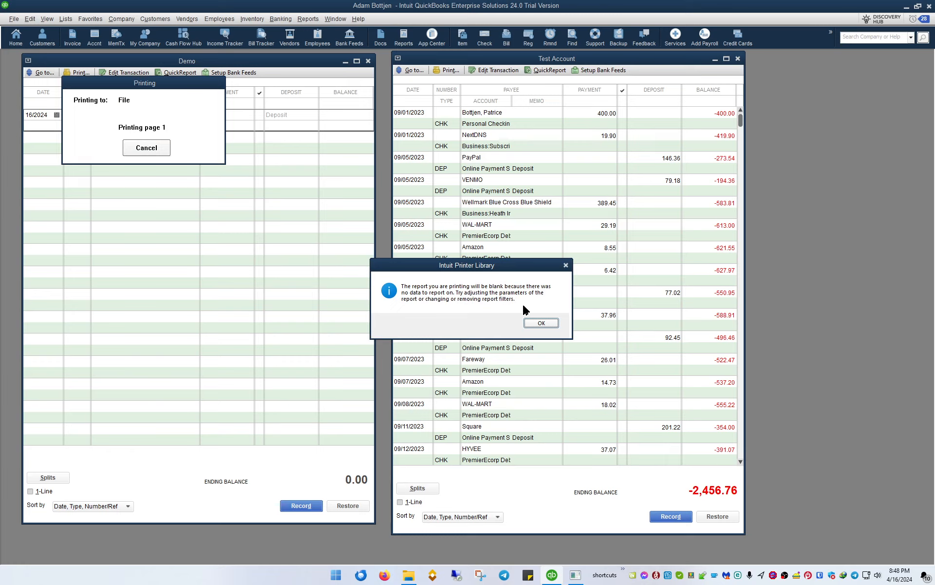
{"action": "left_click", "coordinate": [543, 325]}
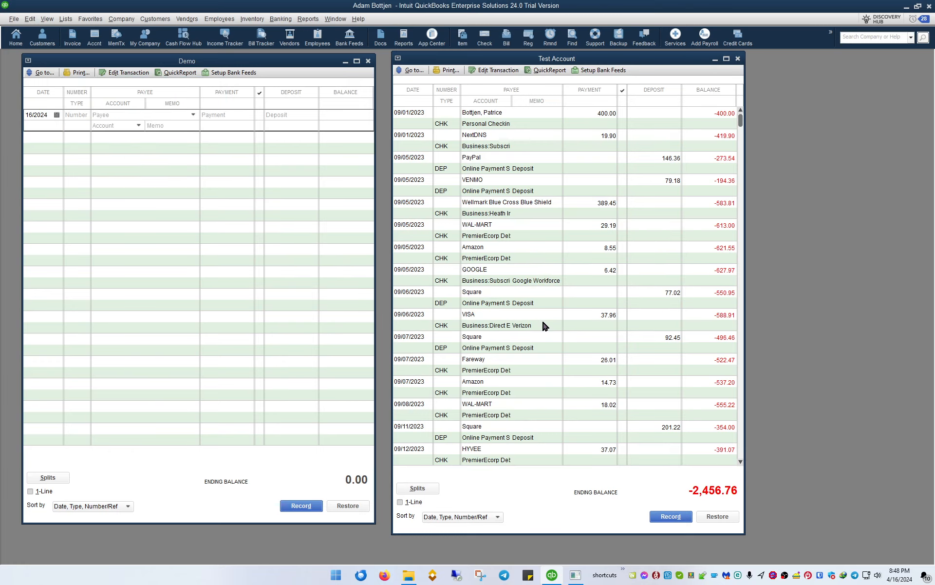
Step: Restart printing the Test Account register with the start date set to 09/01/2023
{"action": "left_click", "coordinate": [445, 74]}
{"action": "left_click", "coordinate": [236, 86]}
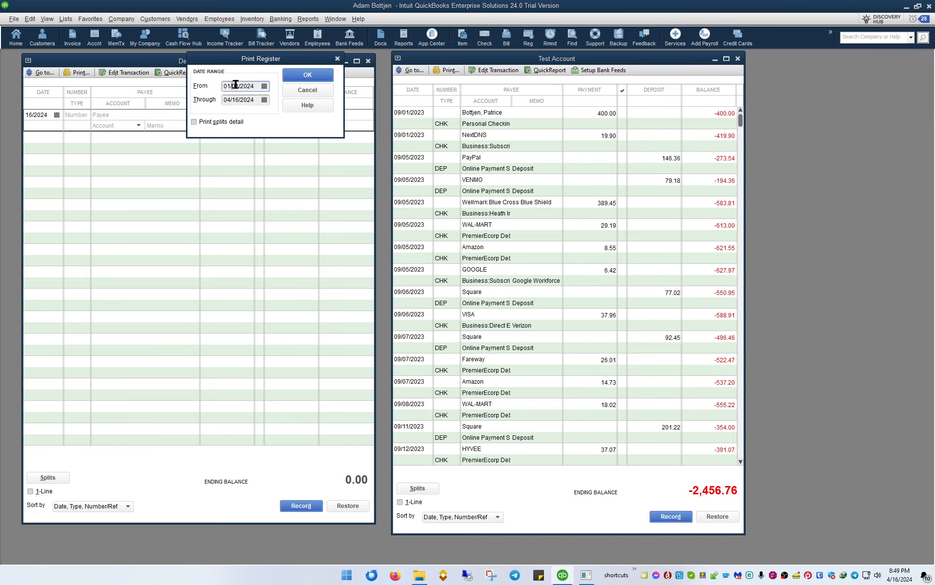
{"action": "left_click_drag", "start_coordinate": [231, 85], "coordinate": [227, 85]}
{"action": "type", "text": "9"}
{"action": "left_click", "coordinate": [307, 75]}
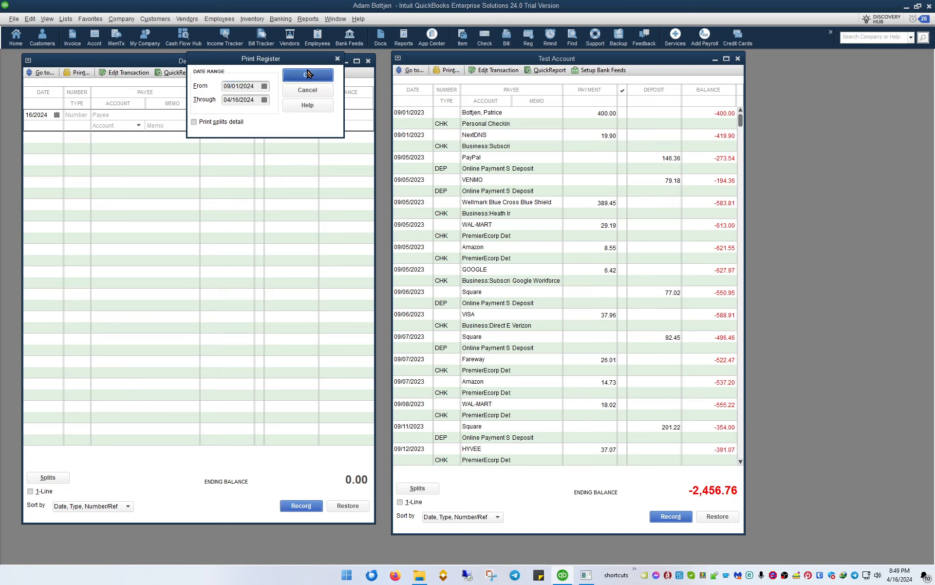
{"action": "left_click", "coordinate": [256, 88]}
{"action": "left_click_drag", "start_coordinate": [255, 88], "coordinate": [250, 88]}
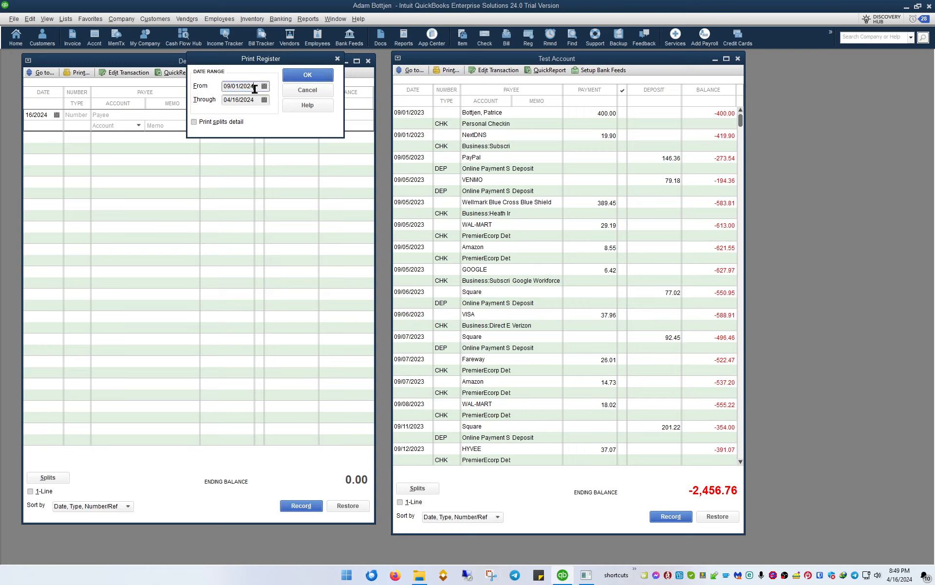
{"action": "left_click", "coordinate": [307, 74]}
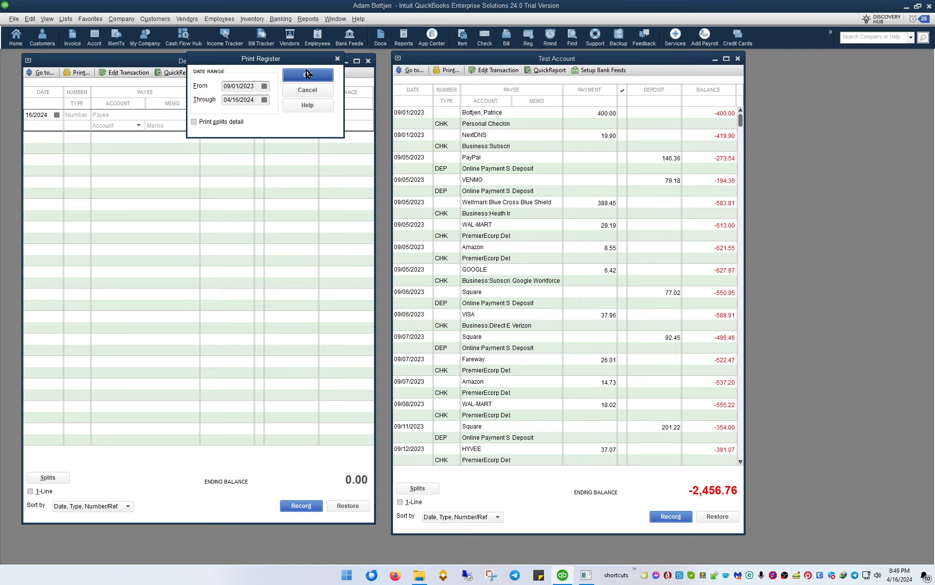
Step: Export the register to Documents as a tab delimited file named tabexport
{"action": "left_click", "coordinate": [225, 138]}
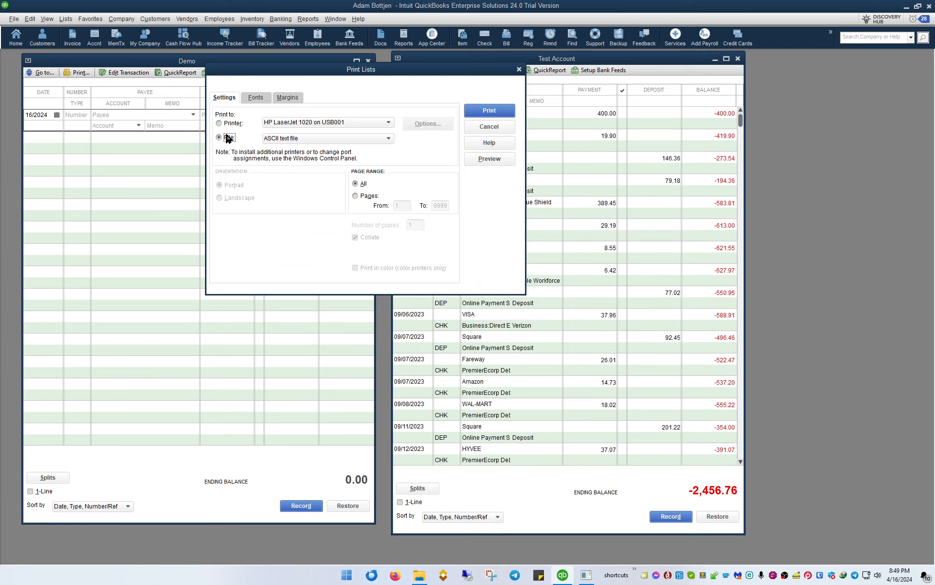
{"action": "left_click", "coordinate": [289, 138]}
{"action": "left_click", "coordinate": [313, 174]}
{"action": "left_click", "coordinate": [488, 111]}
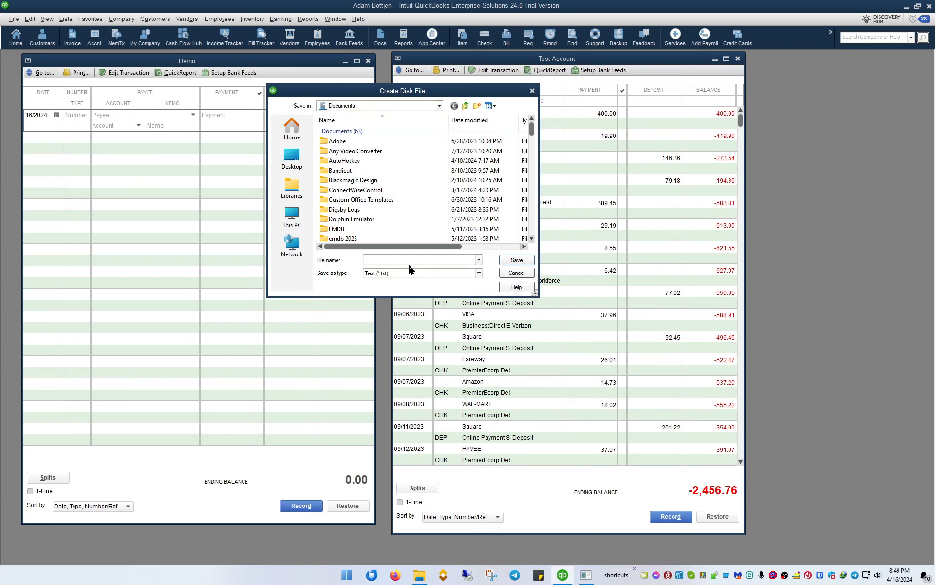
{"action": "key", "text": "Return"}
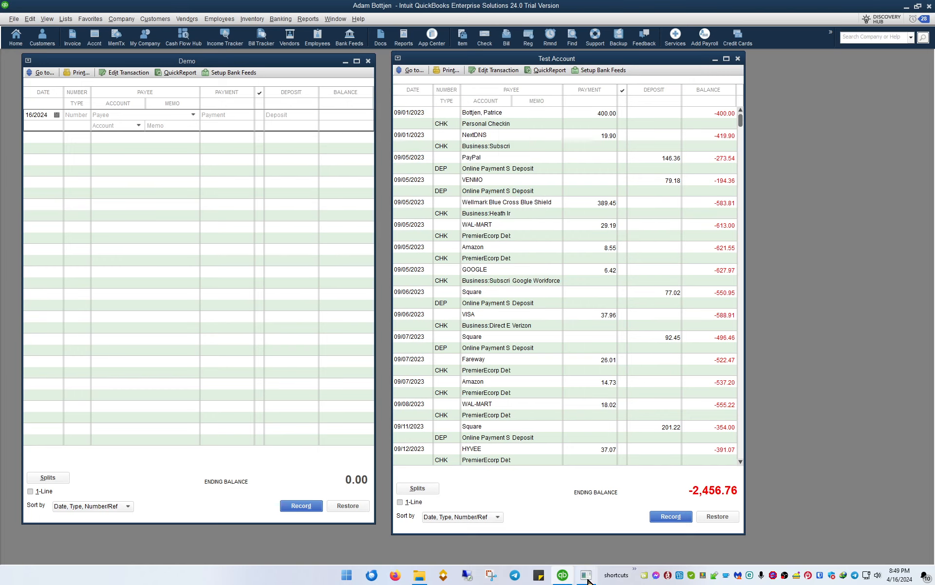
Step: Switch back to the CSV/QBO to IIF Converter and import tabexport.TXT from Documents as the pattern source
{"action": "mouse_move", "coordinate": [586, 575]}
{"action": "left_click", "coordinate": [640, 559]}
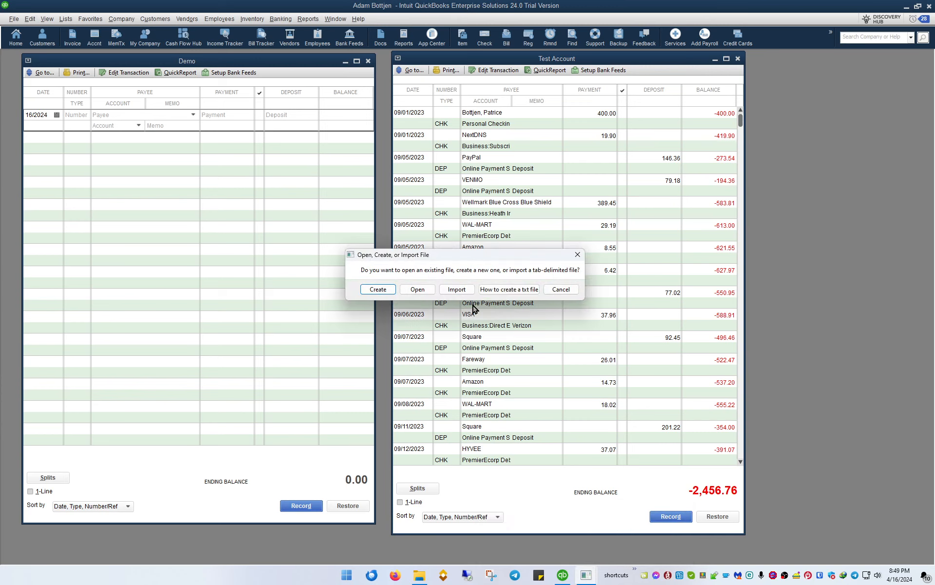
{"action": "left_click", "coordinate": [458, 292]}
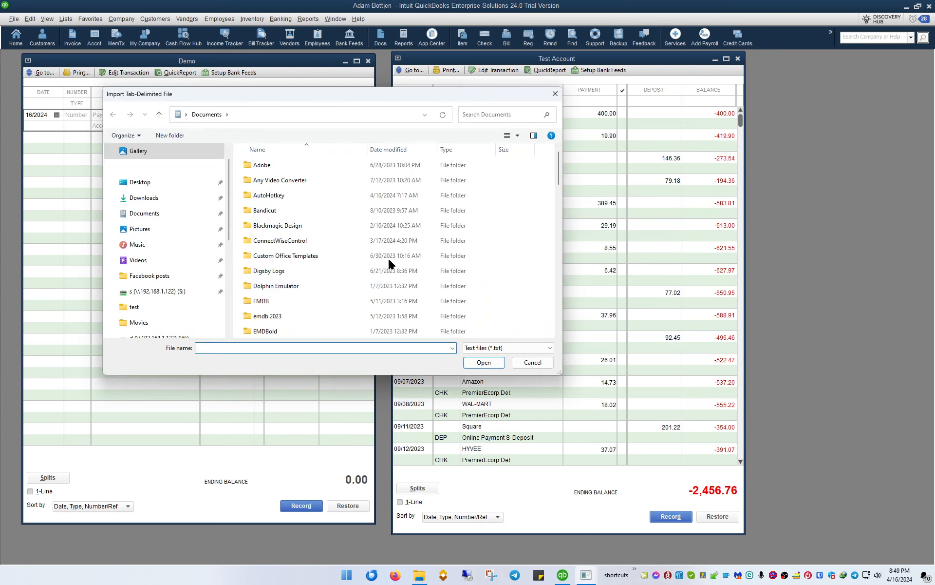
{"action": "scroll", "coordinate": [378, 253], "scroll_direction": "down", "scroll_amount": 10}
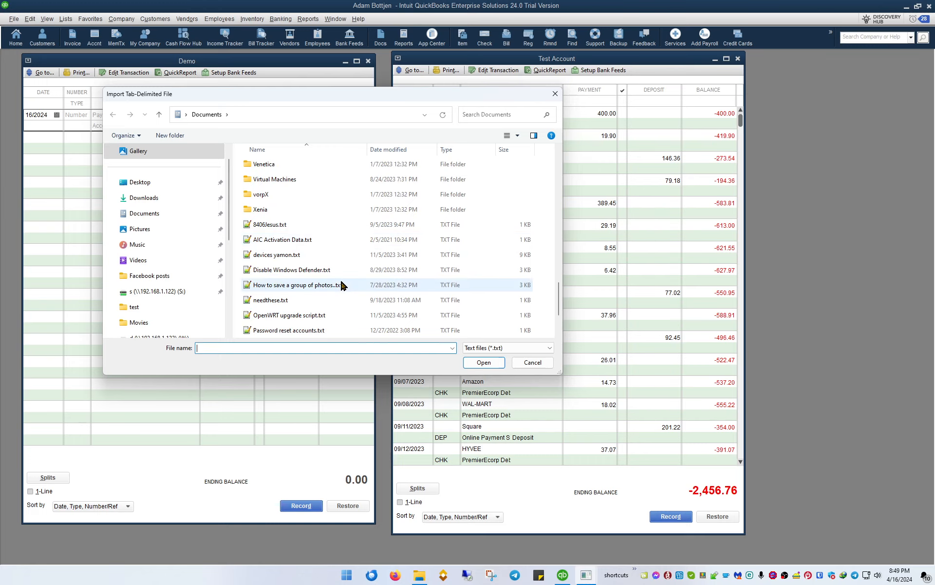
{"action": "scroll", "coordinate": [342, 285], "scroll_direction": "down", "scroll_amount": 2}
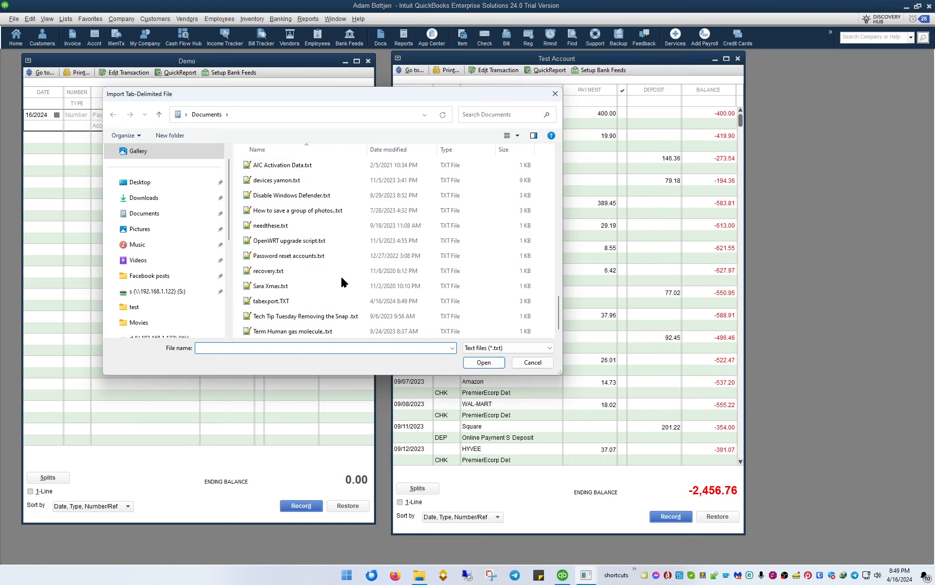
{"action": "double_click", "coordinate": [280, 302]}
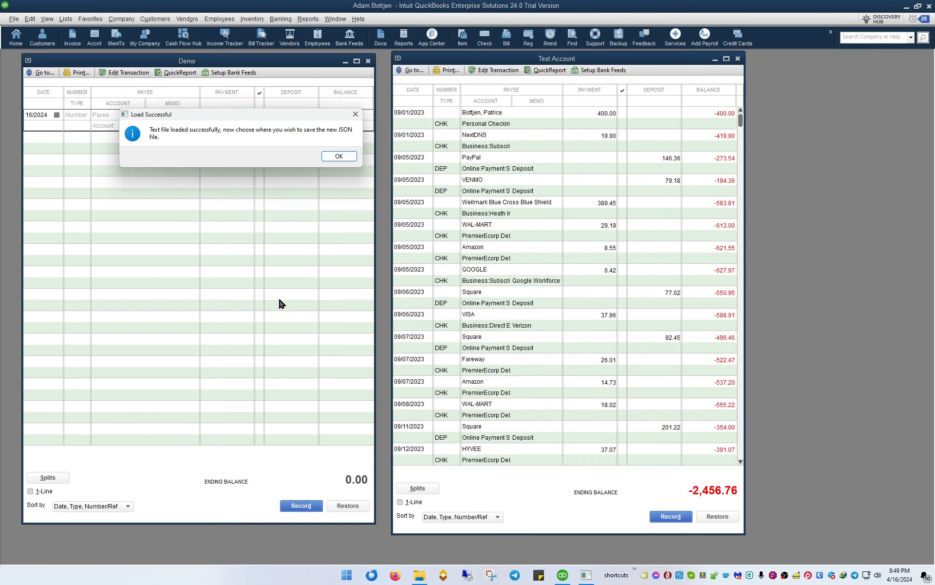
{"action": "left_click", "coordinate": [338, 156]}
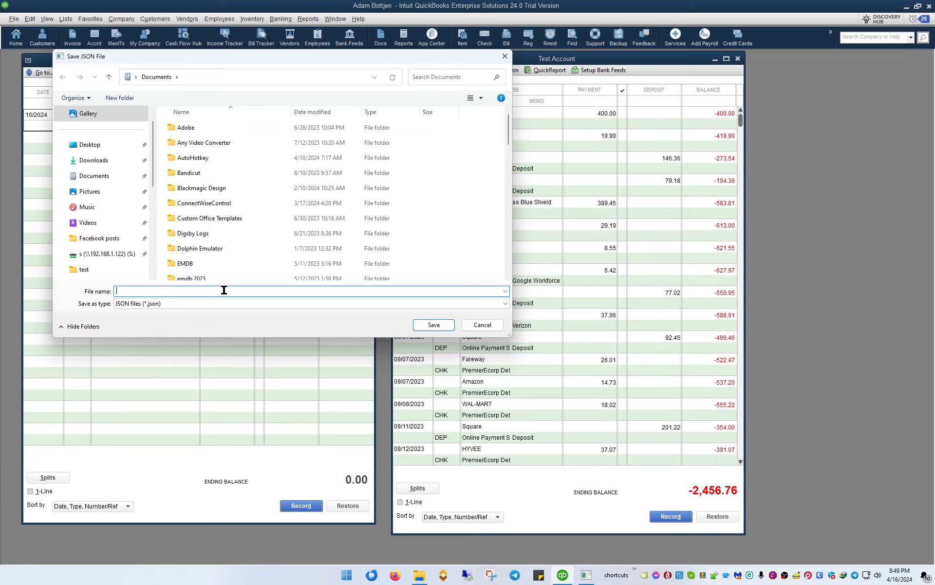
Step: Save the imported patterns as a JSON file named test in the test folder inside Documents
{"action": "type", "text": "test"}
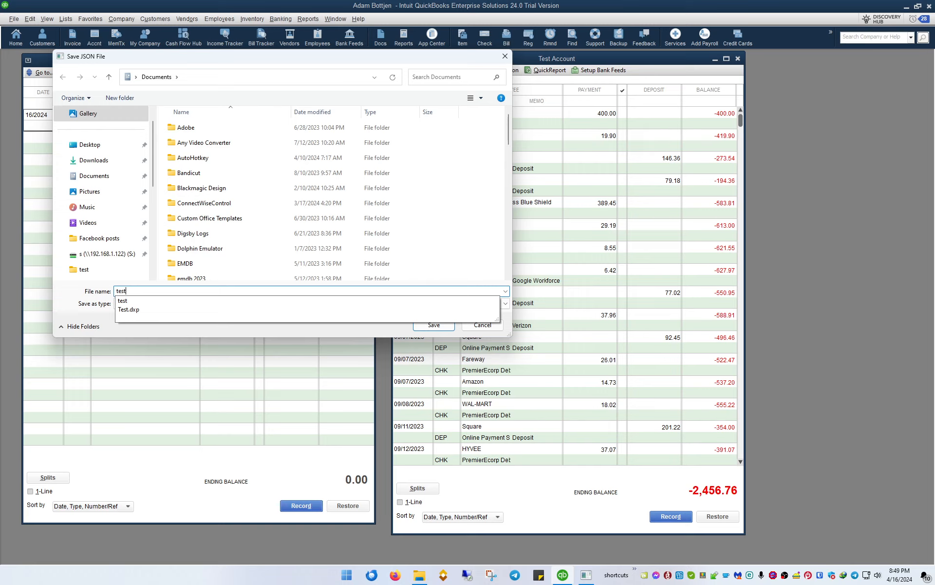
{"action": "left_click", "coordinate": [111, 333]}
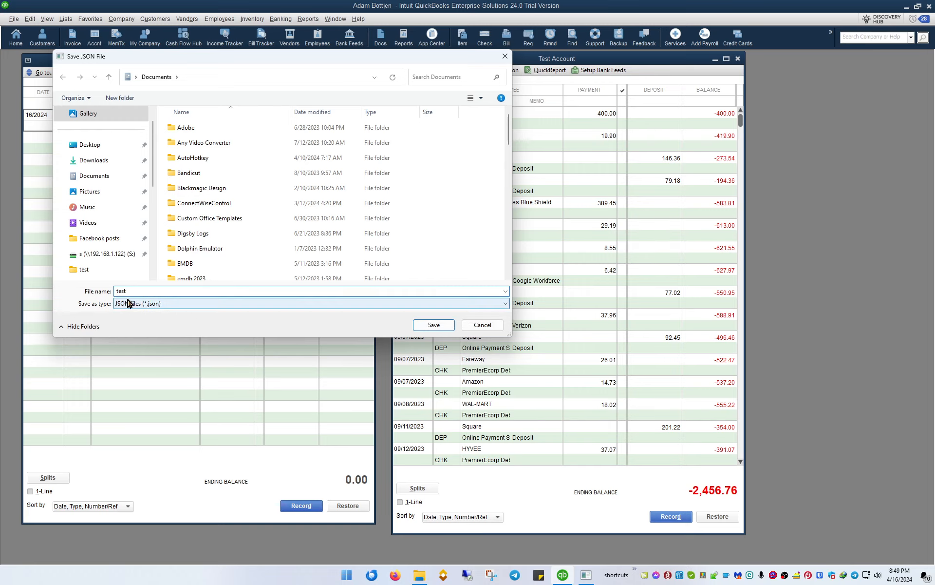
{"action": "left_click", "coordinate": [434, 326]}
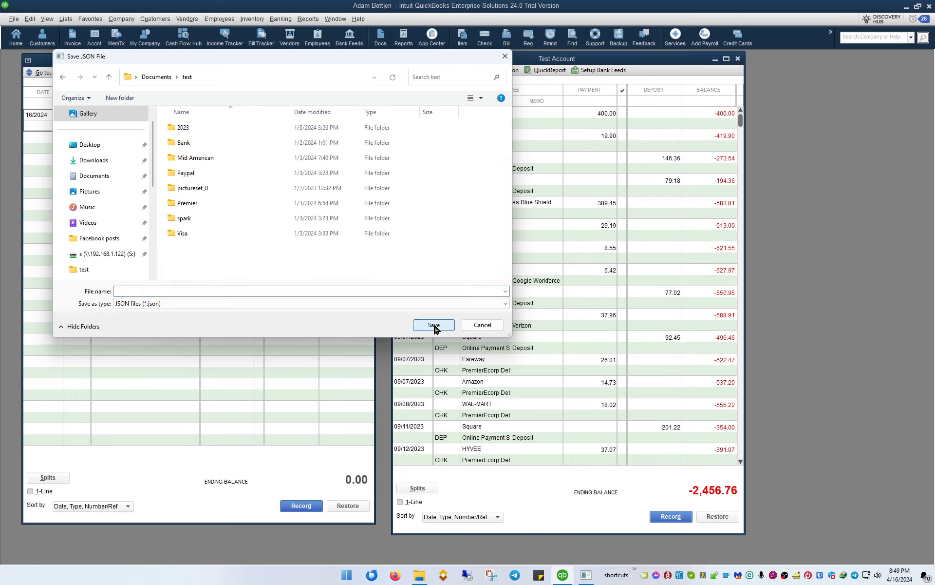
{"action": "left_click", "coordinate": [273, 294]}
{"action": "type", "text": "test"}
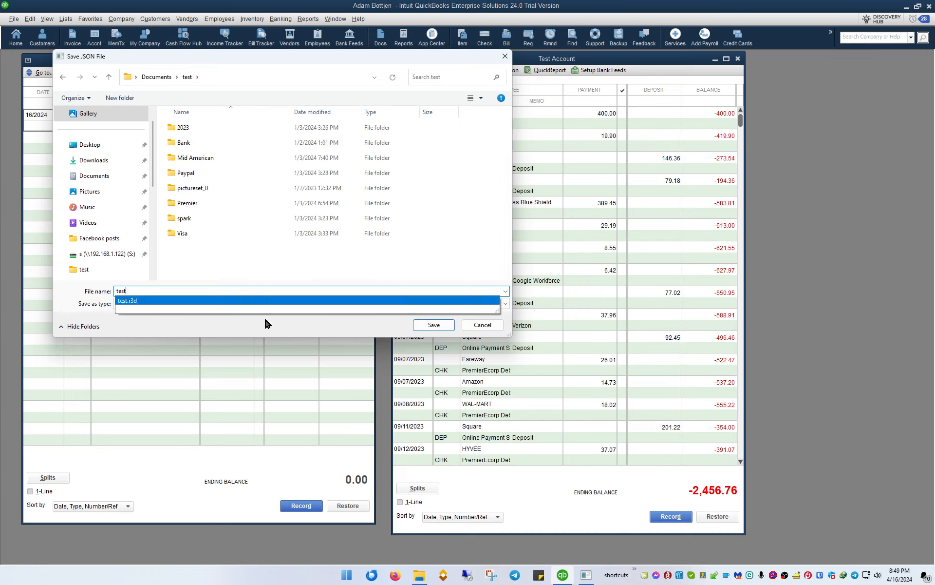
{"action": "left_click", "coordinate": [429, 326]}
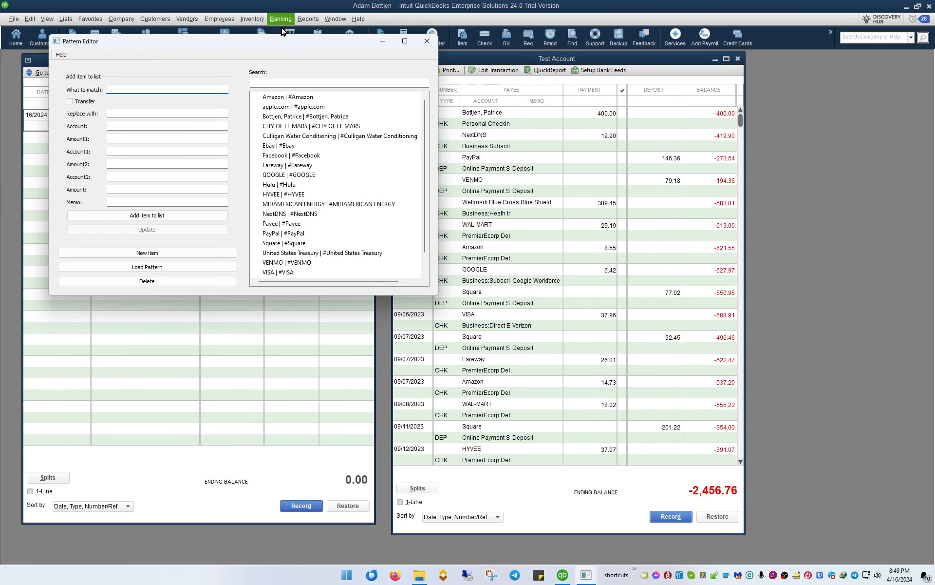
Step: Minimize QuickBooks and move the Pattern Editor so the converter's transaction list can be seen beside it
{"action": "left_click_drag", "start_coordinate": [282, 40], "coordinate": [231, 141]}
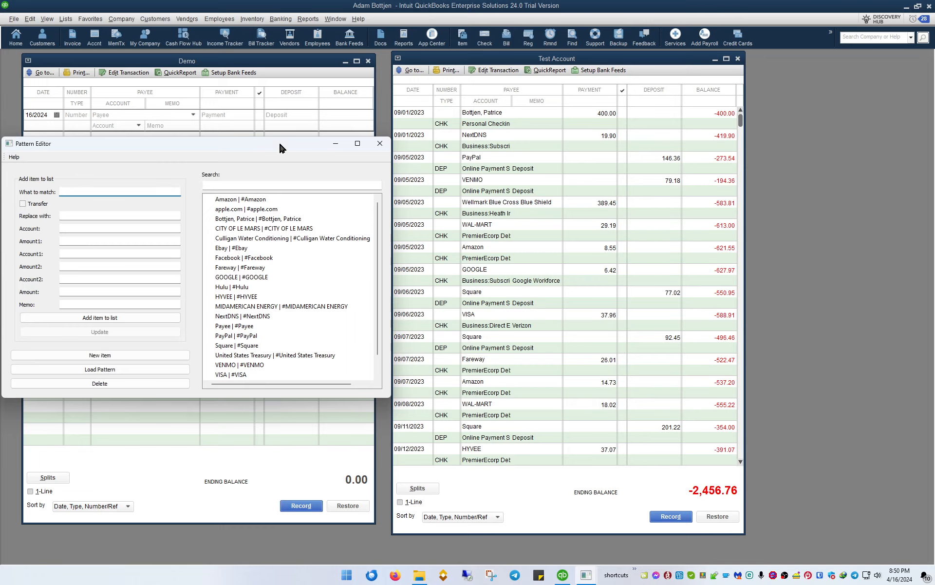
{"action": "left_click_drag", "start_coordinate": [283, 146], "coordinate": [628, 137]}
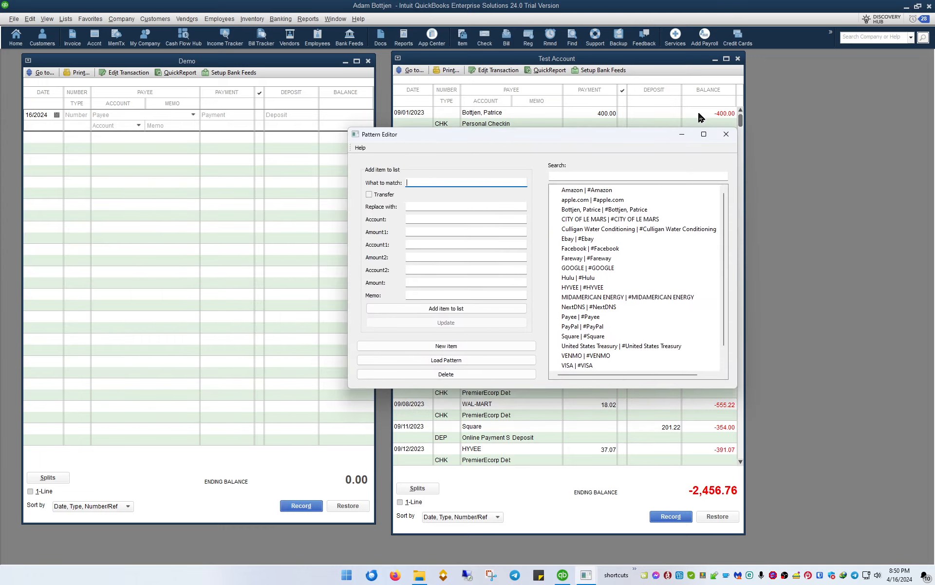
{"action": "left_click", "coordinate": [906, 9]}
{"action": "left_click_drag", "start_coordinate": [536, 138], "coordinate": [598, 58]}
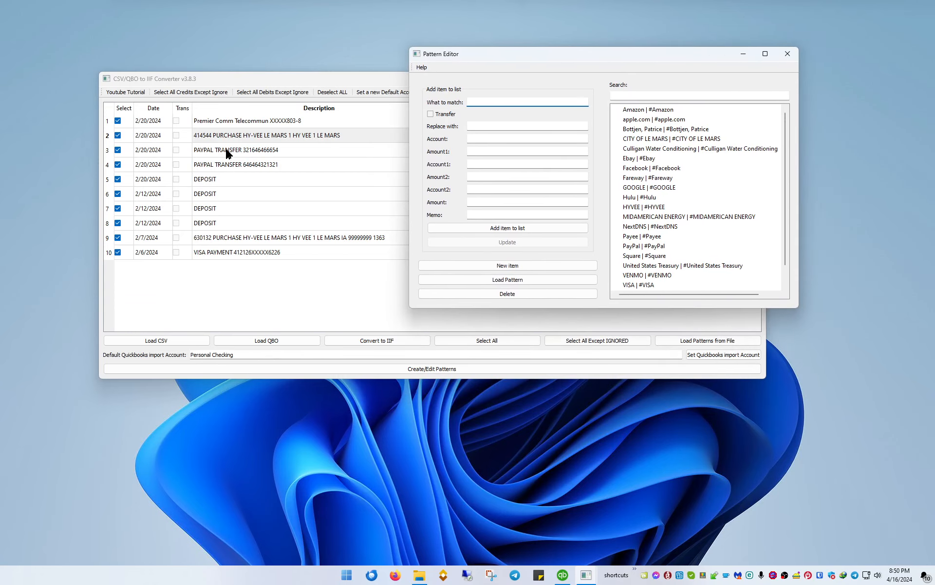
Step: Search the patterns for hyve, open the HYVEE pattern, and highlight HY-VEE in the row 2 transaction description
{"action": "left_click", "coordinate": [686, 97]}
{"action": "type", "text": "hyve"}
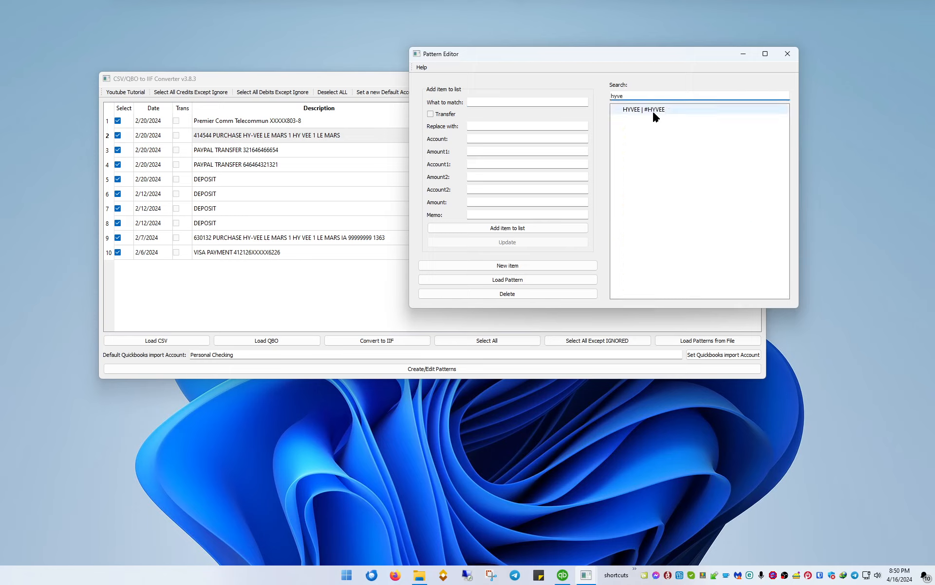
{"action": "left_click", "coordinate": [645, 113]}
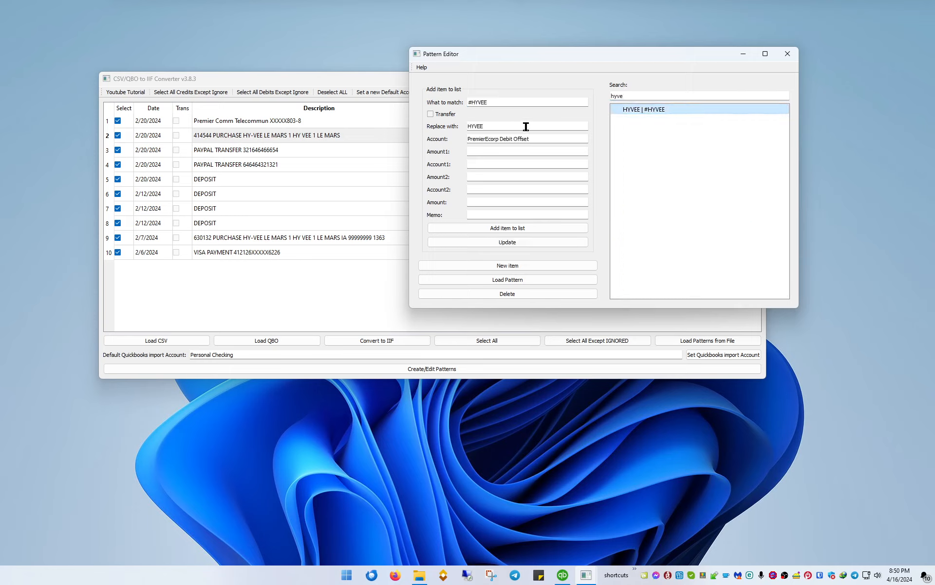
{"action": "left_click_drag", "start_coordinate": [526, 125], "coordinate": [444, 127]}
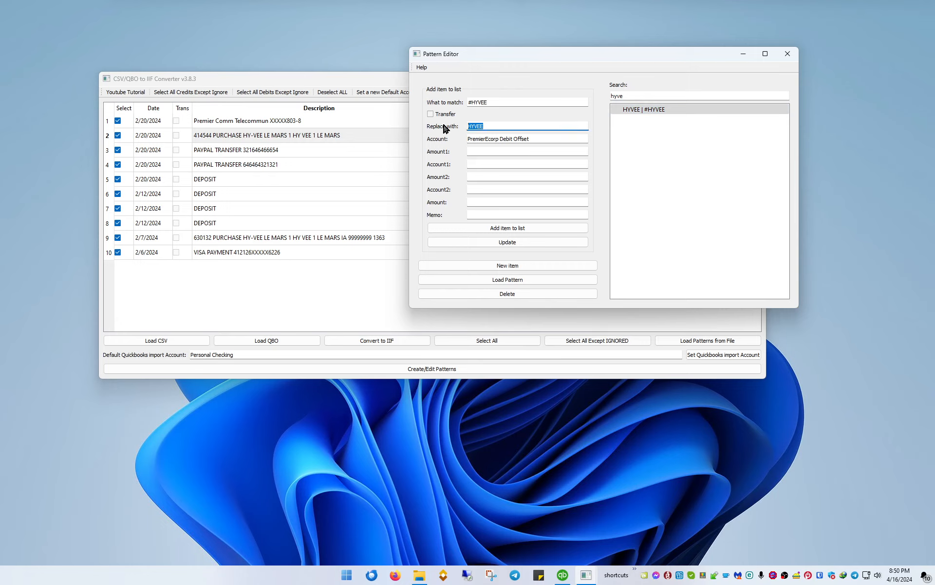
{"action": "left_click", "coordinate": [261, 137]}
{"action": "left_click_drag", "start_coordinate": [262, 135], "coordinate": [243, 135]}
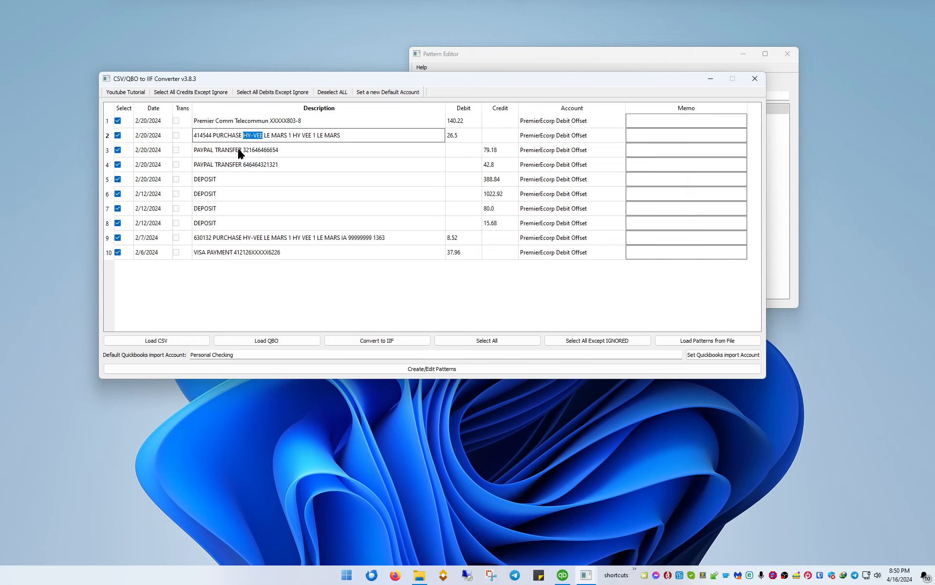
Step: Replace the HYVEE pattern's match text with HY-VEE and update the pattern
{"action": "left_click", "coordinate": [500, 53]}
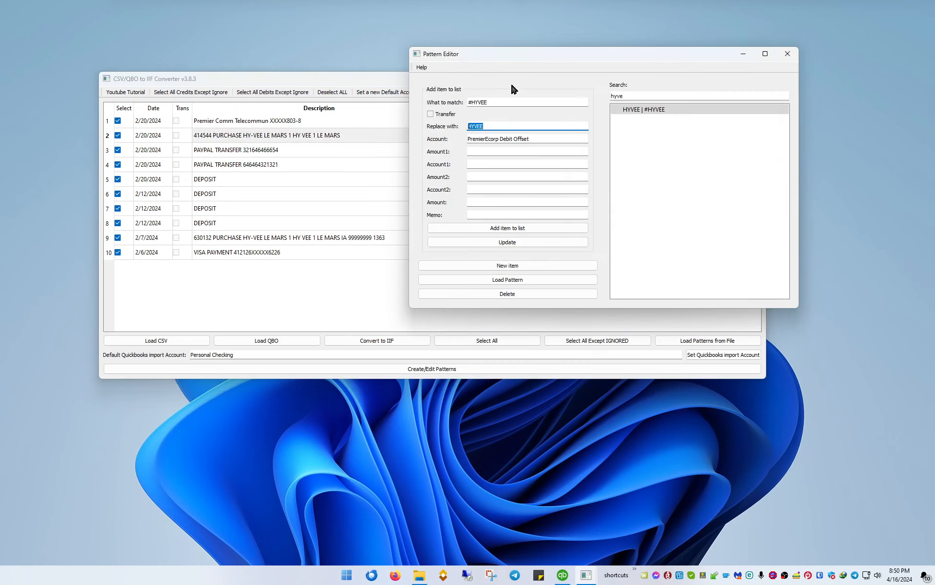
{"action": "left_click_drag", "start_coordinate": [510, 102], "coordinate": [466, 101]}
{"action": "left_click", "coordinate": [473, 102]}
{"action": "left_click_drag", "start_coordinate": [507, 102], "coordinate": [467, 103]}
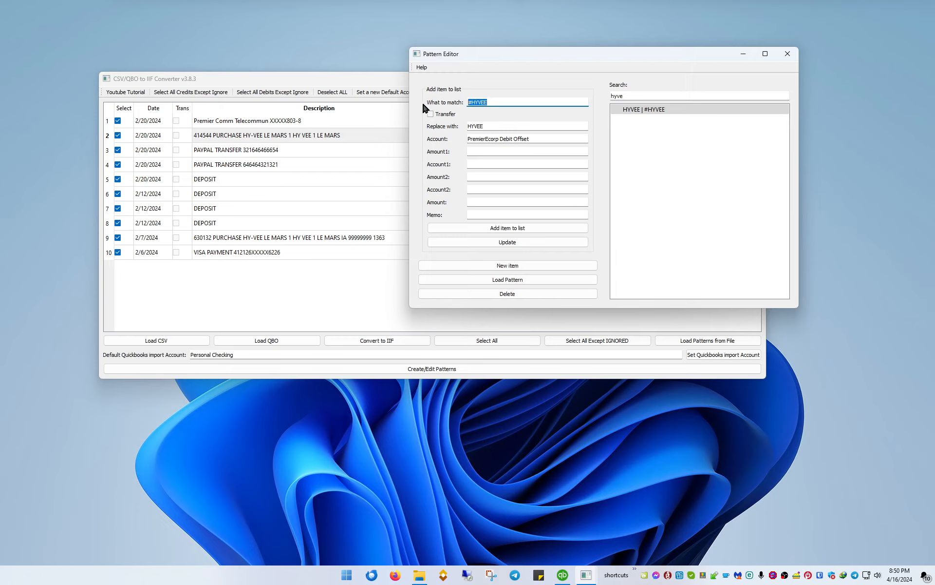
{"action": "type", "text": "HY-VEE"}
{"action": "left_click", "coordinate": [509, 242]}
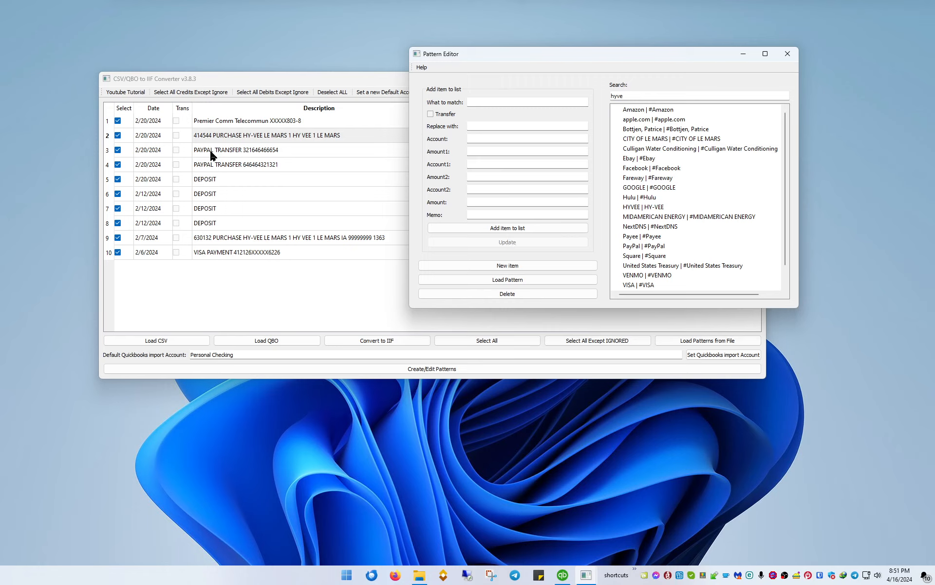
Step: Find the PayPal pattern, set its match text to PayPal without the #, mark it as a transfer and update it
{"action": "left_click_drag", "start_coordinate": [636, 96], "coordinate": [609, 96]}
{"action": "type", "text": "payp"}
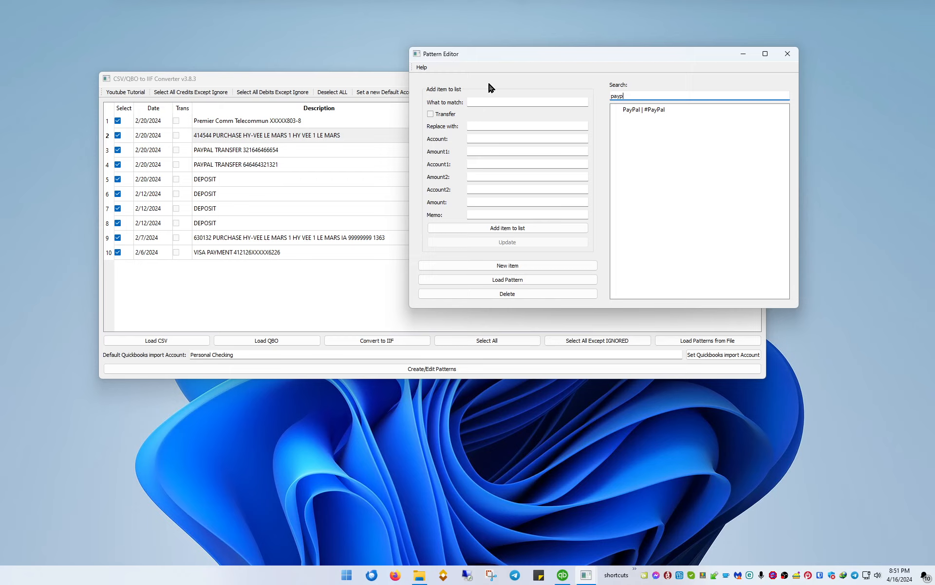
{"action": "left_click", "coordinate": [642, 110]}
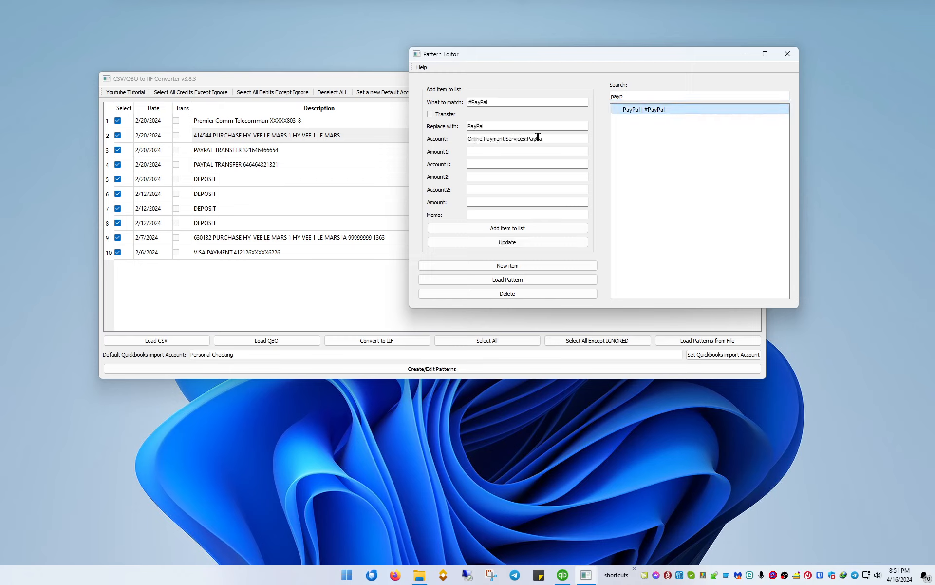
{"action": "left_click", "coordinate": [473, 103]}
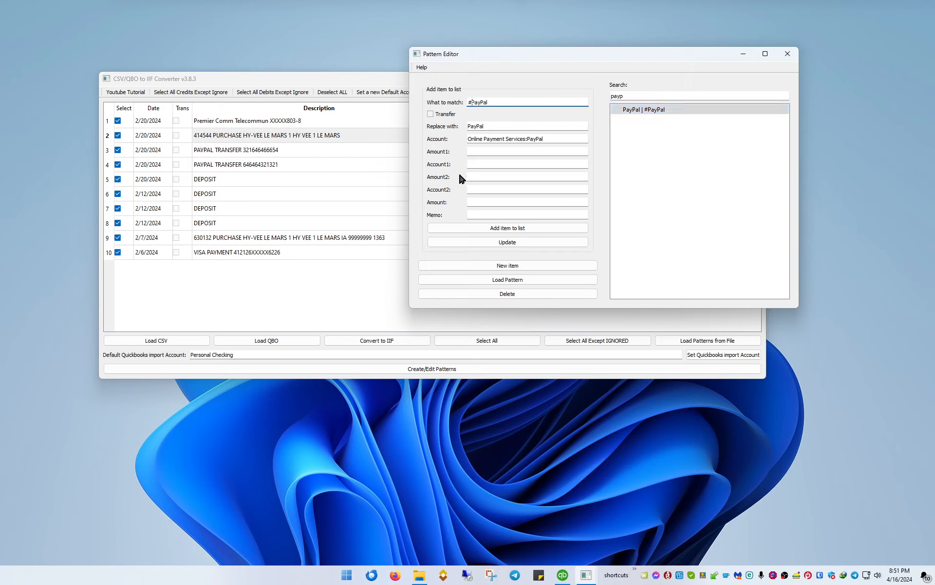
{"action": "key", "text": "BackSpace"}
{"action": "left_click", "coordinate": [430, 115]}
{"action": "left_click", "coordinate": [507, 243]}
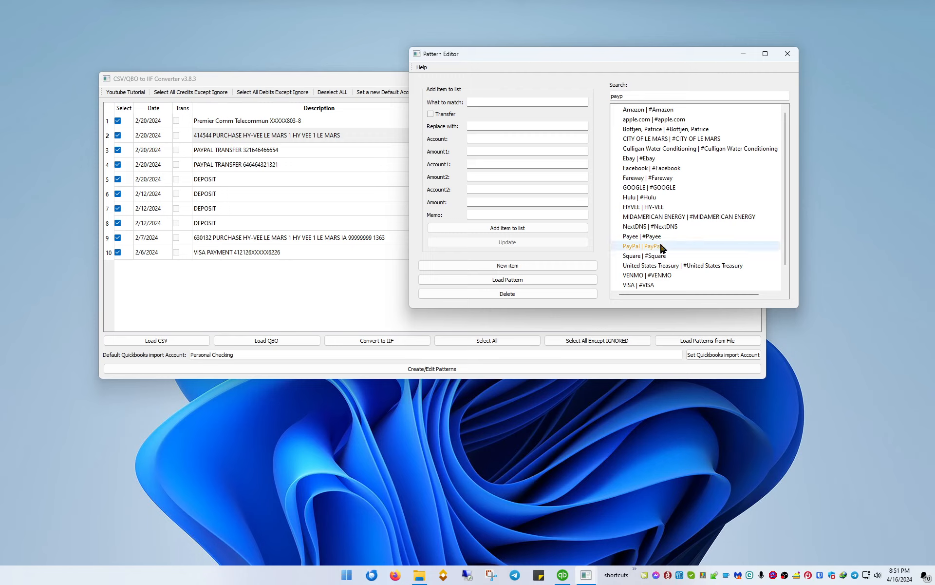
{"action": "scroll", "coordinate": [657, 229], "scroll_direction": "down", "scroll_amount": 1}
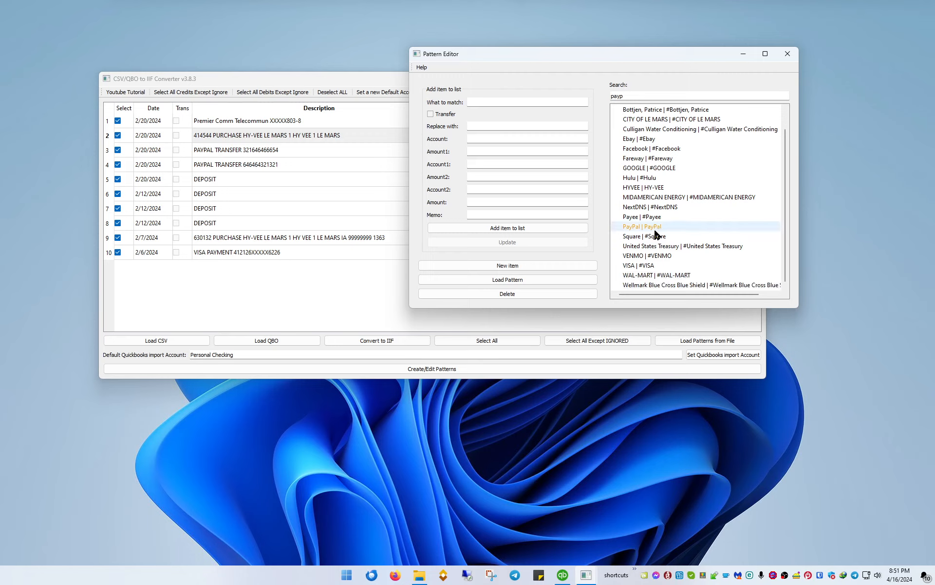
{"action": "scroll", "coordinate": [657, 233], "scroll_direction": "up", "scroll_amount": 1}
{"action": "scroll", "coordinate": [653, 229], "scroll_direction": "down", "scroll_amount": 1}
Step: Check the VISA payment description in row 10, and search the patterns for Visa to open the VISA pattern
{"action": "left_click", "coordinate": [218, 257]}
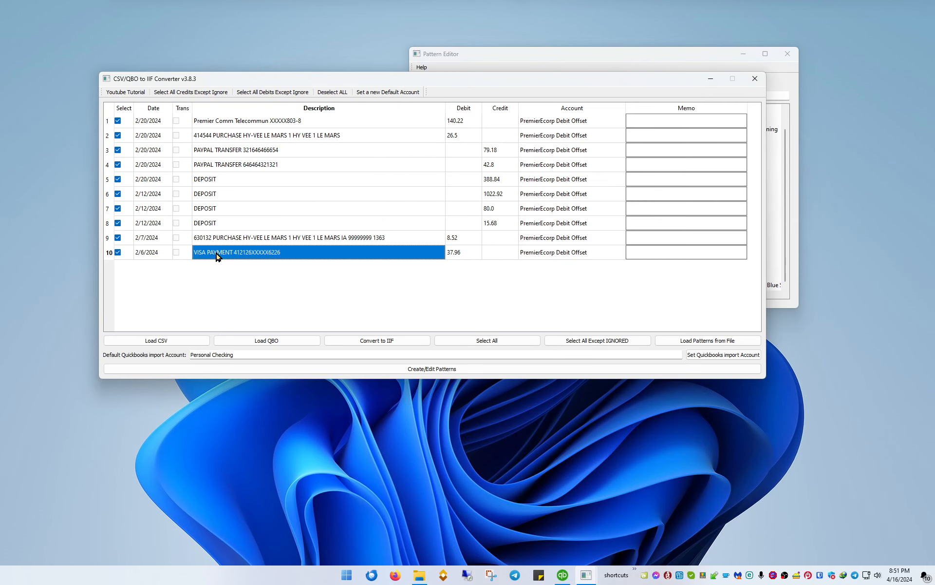
{"action": "double_click", "coordinate": [216, 253]}
{"action": "left_click", "coordinate": [343, 311]}
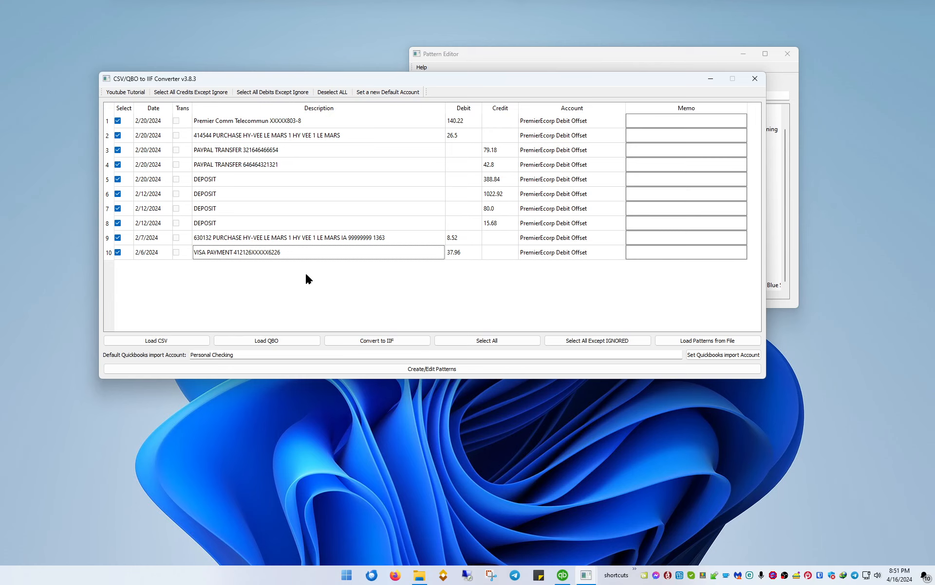
{"action": "left_click", "coordinate": [546, 66]}
{"action": "double_click", "coordinate": [680, 95]}
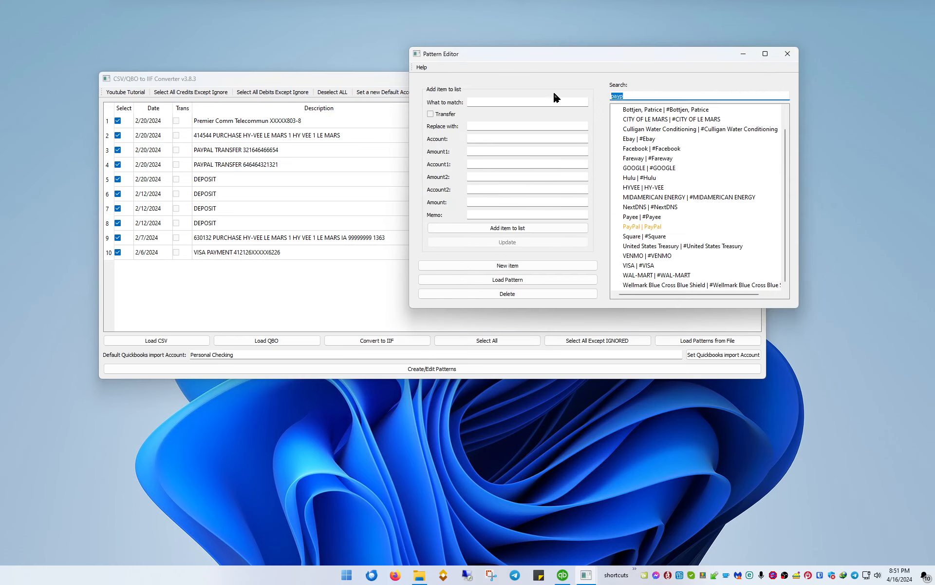
{"action": "type", "text": "Visa"}
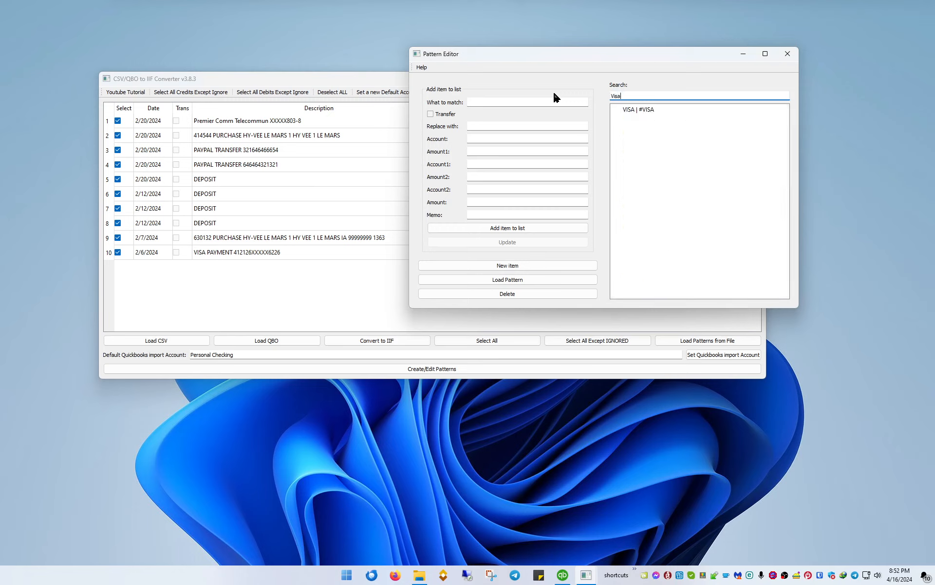
{"action": "left_click", "coordinate": [646, 109]}
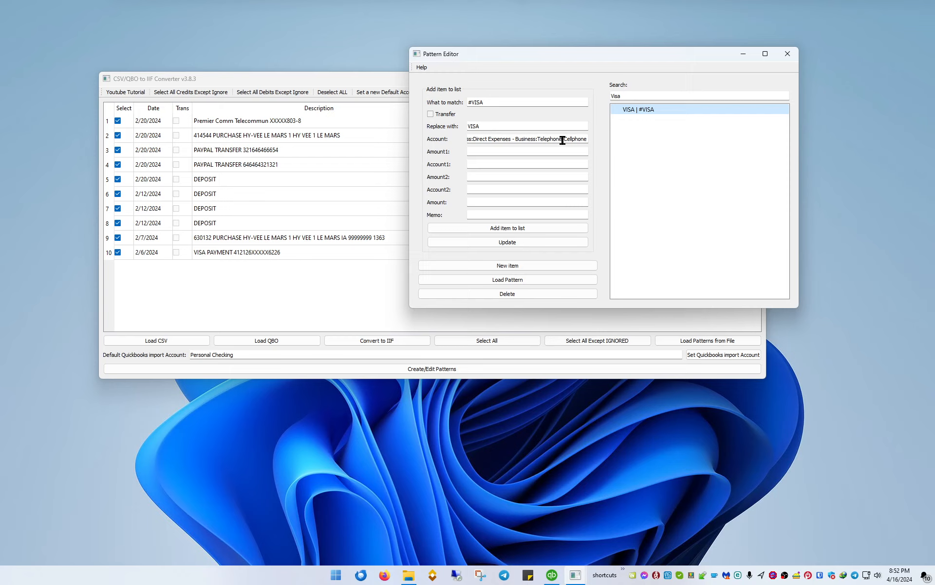
Step: Set the VISA pattern's match text to VISA without the #, set its amount to 37.96 and update it
{"action": "left_click", "coordinate": [471, 102]}
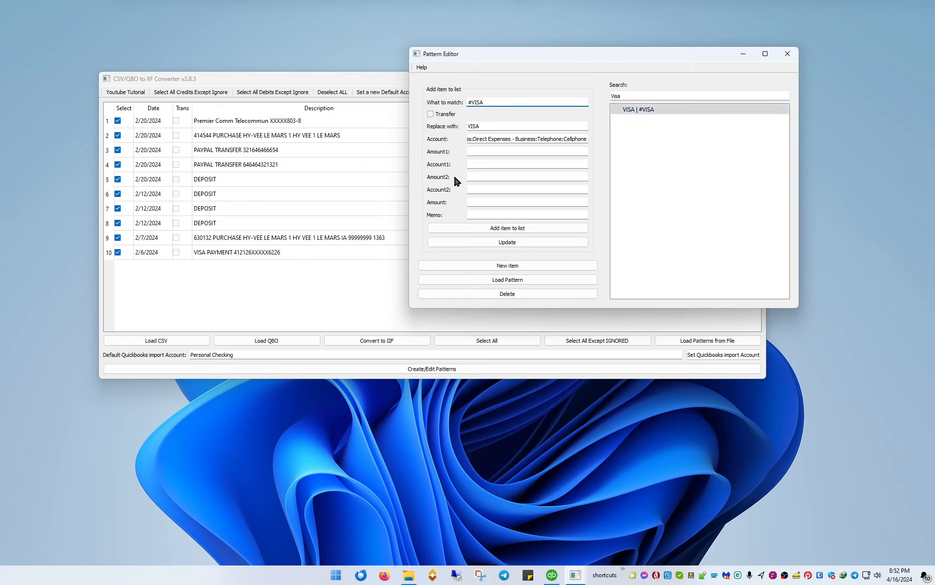
{"action": "key", "text": "BackSpace"}
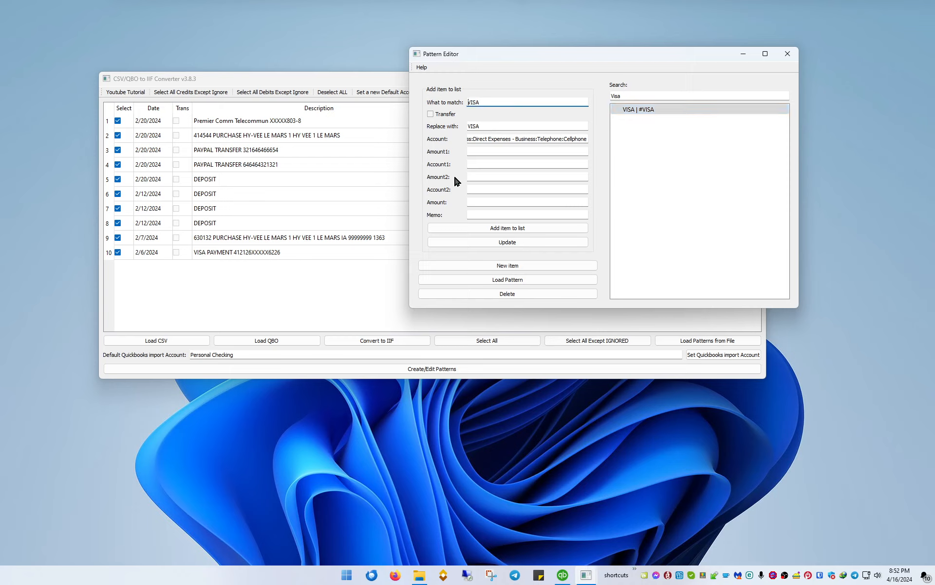
{"action": "left_click", "coordinate": [493, 202]}
{"action": "left_click_drag", "start_coordinate": [517, 52], "coordinate": [617, 51]}
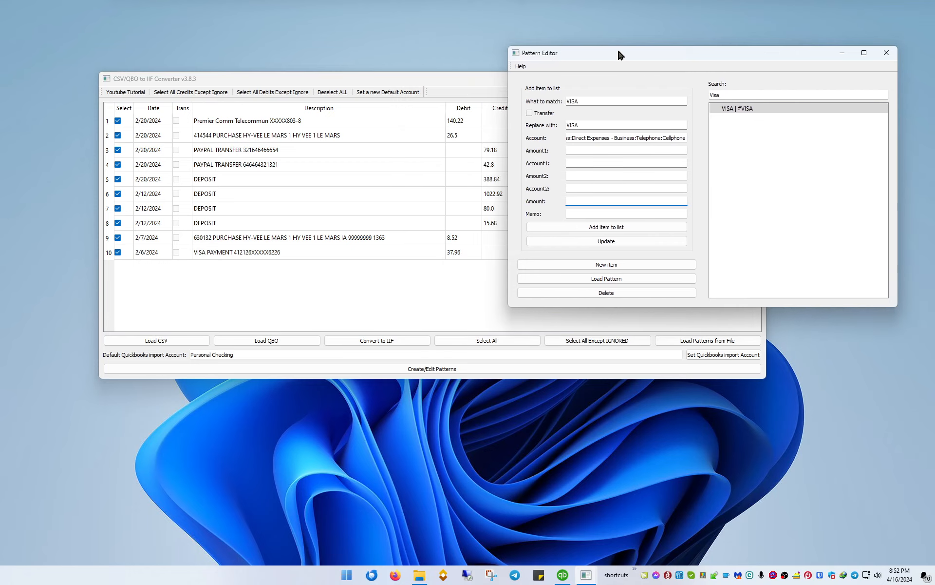
{"action": "type", "text": "37.96"}
{"action": "left_click", "coordinate": [614, 241]}
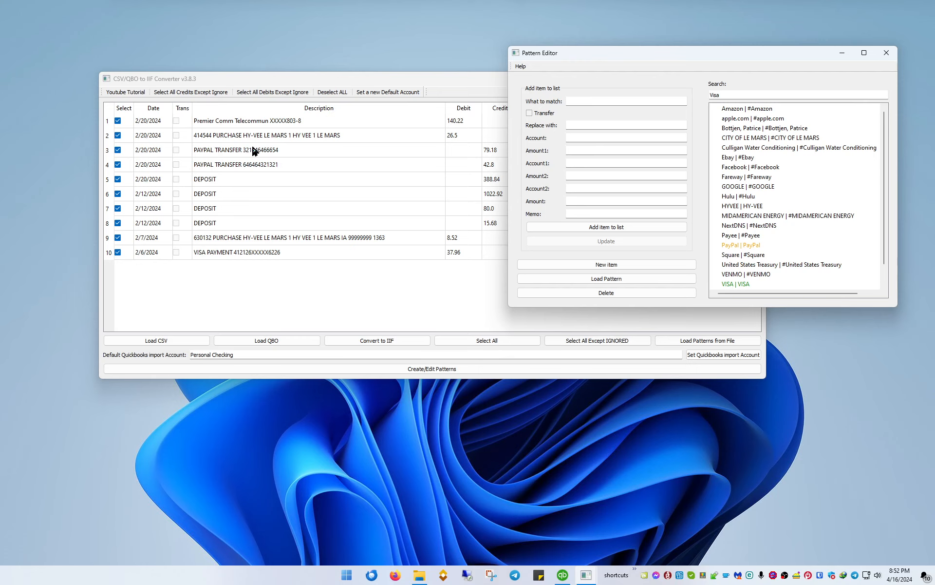
Step: Copy Premier Comm from the row 1 description into the match text of a new pattern
{"action": "double_click", "coordinate": [256, 120]}
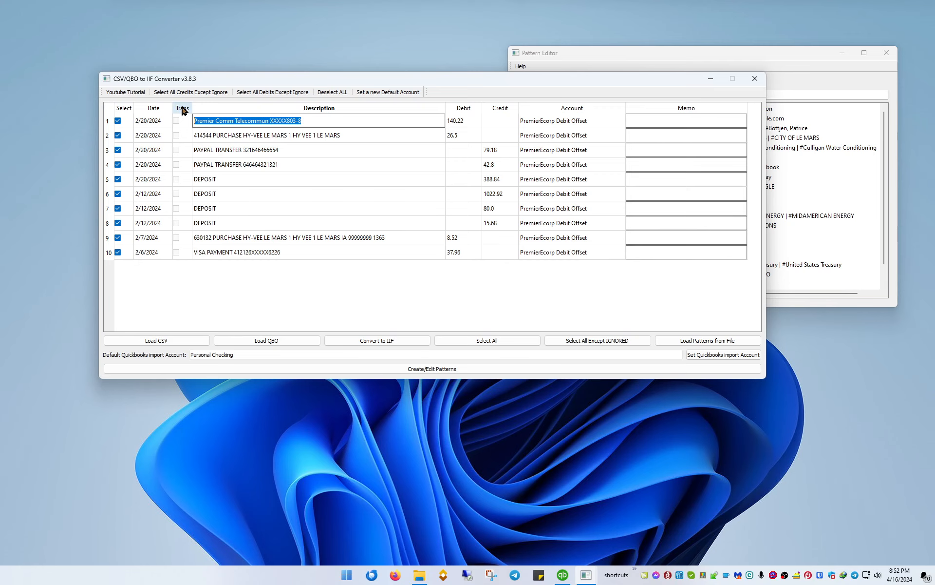
{"action": "left_click", "coordinate": [615, 52]}
{"action": "mouse_move", "coordinate": [615, 53]}
{"action": "left_mouse_down"}
{"action": "mouse_move", "coordinate": [595, 53]}
{"action": "mouse_move", "coordinate": [601, 44]}
{"action": "left_mouse_up"}
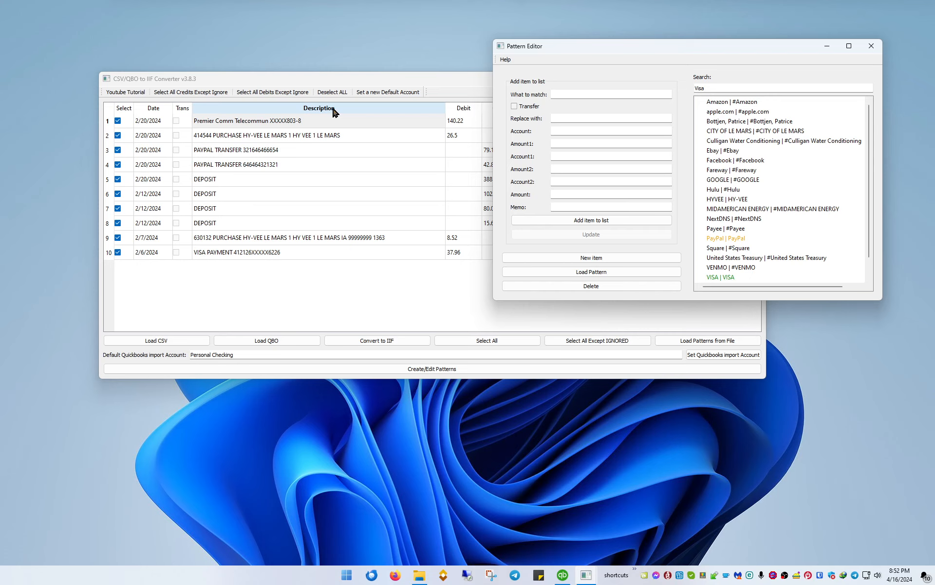
{"action": "double_click", "coordinate": [229, 120]}
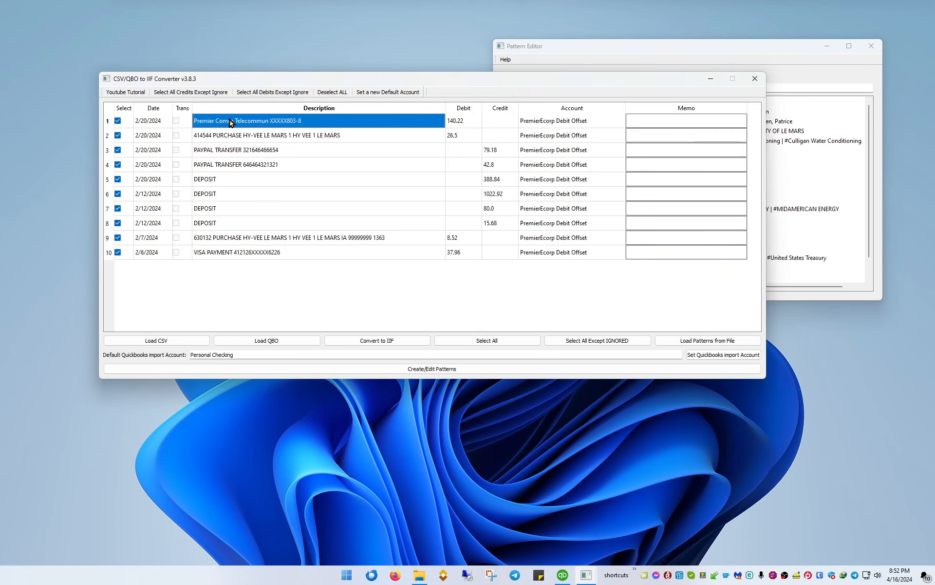
{"action": "left_click", "coordinate": [267, 120]}
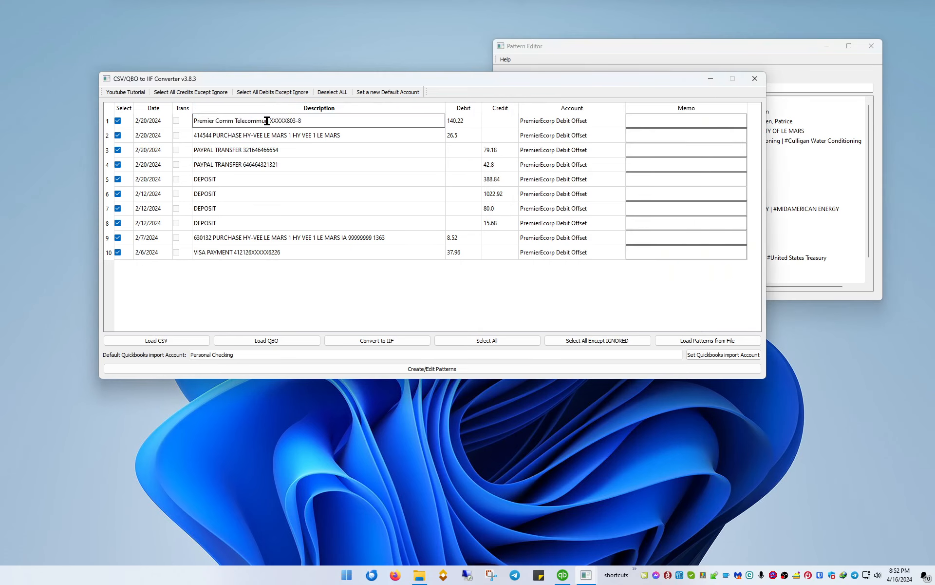
{"action": "left_click_drag", "start_coordinate": [235, 121], "coordinate": [184, 122]}
{"action": "key", "text": "ctrl+c"}
{"action": "left_click", "coordinate": [618, 50]}
{"action": "left_click", "coordinate": [592, 94]}
{"action": "key", "text": "ctrl+v"}
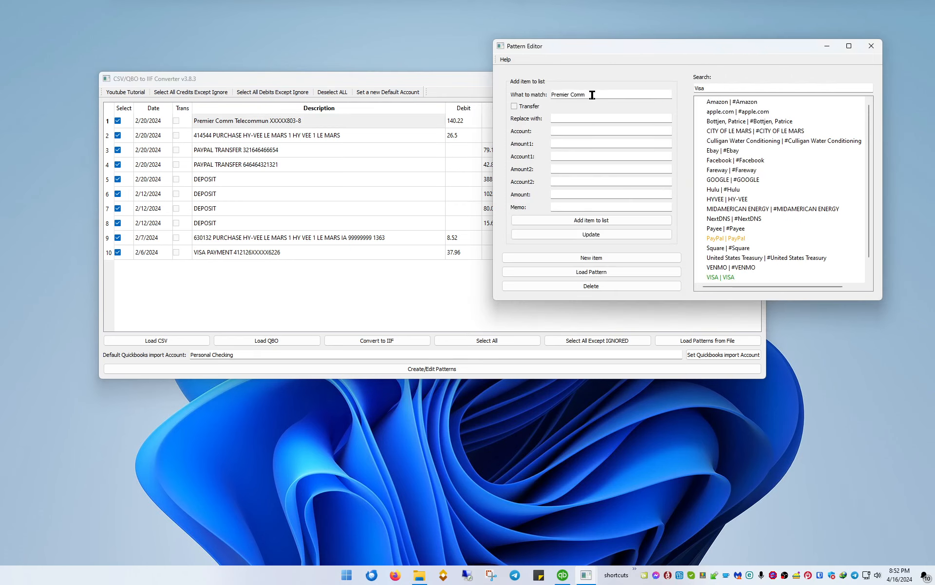
Step: Set the replacement to Premier Communication, with Amount1 31.00 and Account1 Business:Direct Expenses - Business:Telephone
{"action": "left_click", "coordinate": [582, 119]}
{"action": "type", "text": "Premier Communication"}
{"action": "left_click", "coordinate": [565, 144]}
{"action": "type", "text": "31.00"}
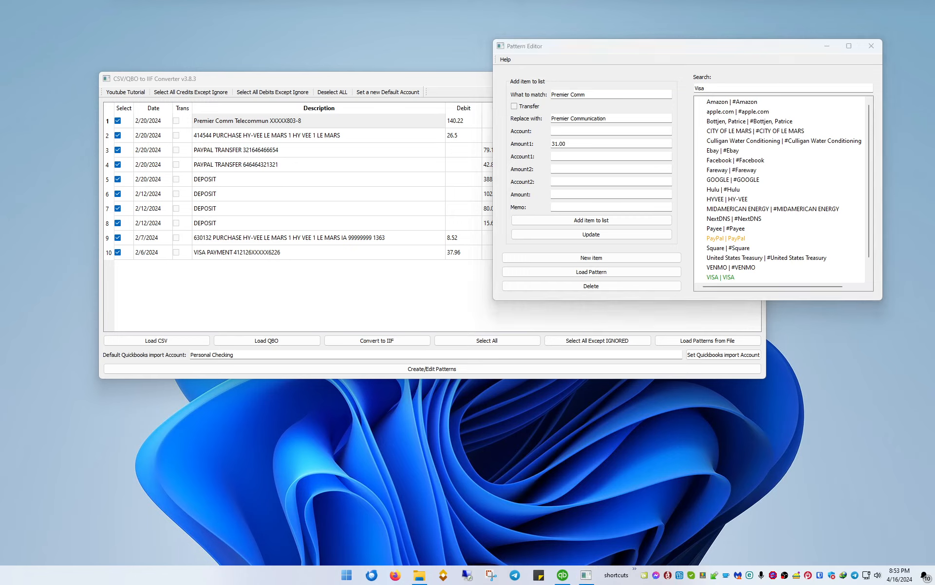
{"action": "left_click", "coordinate": [580, 154]}
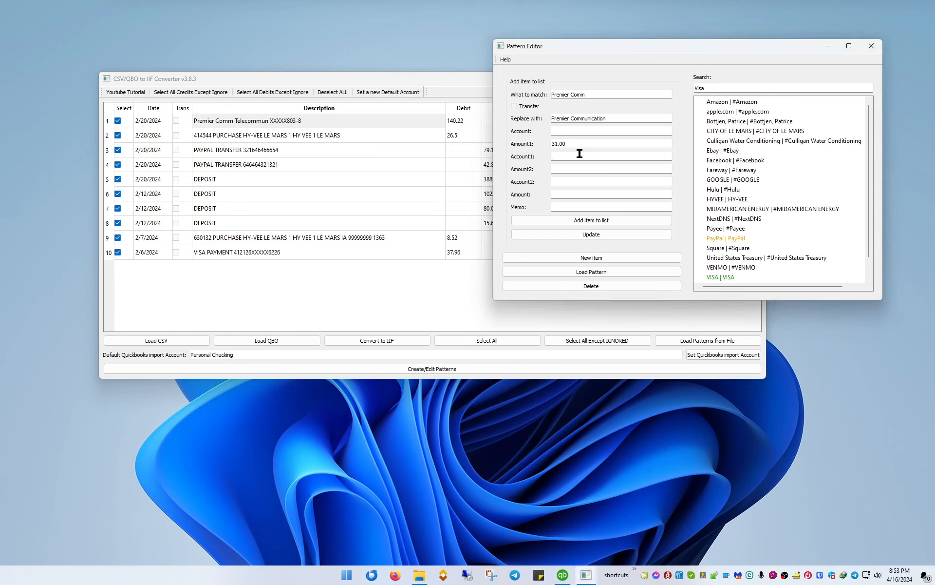
{"action": "type", "text": "Business:Direct Expenses - Business:Telephone"}
Step: Open the calculator for the remaining amount, and set Amount2 to 109.22 and Account2 to Business:Direct Expenses - Business:Internet Service
{"action": "key", "text": "super+r"}
{"action": "type", "text": "calc"}
{"action": "key", "text": "Return"}
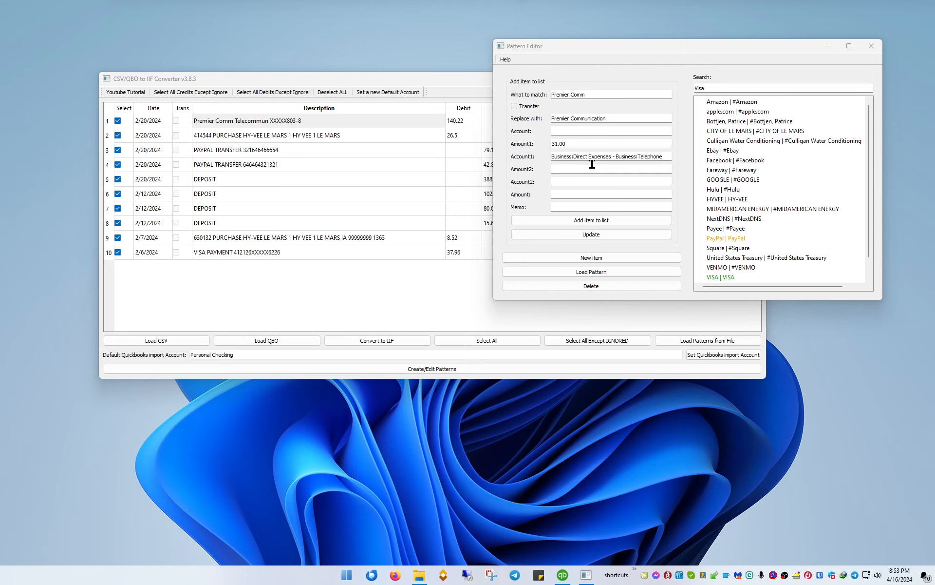
{"action": "left_click", "coordinate": [592, 166]}
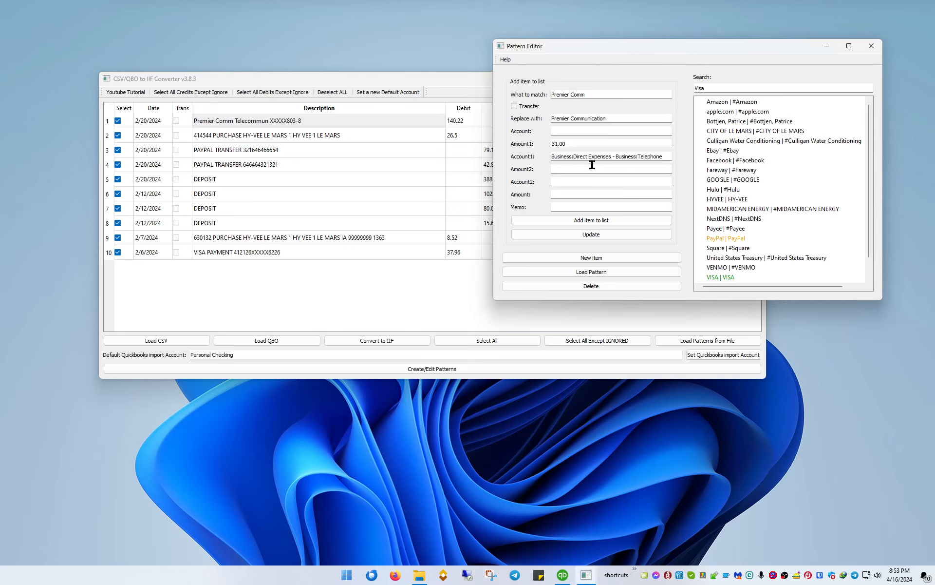
{"action": "type", "text": "109.22"}
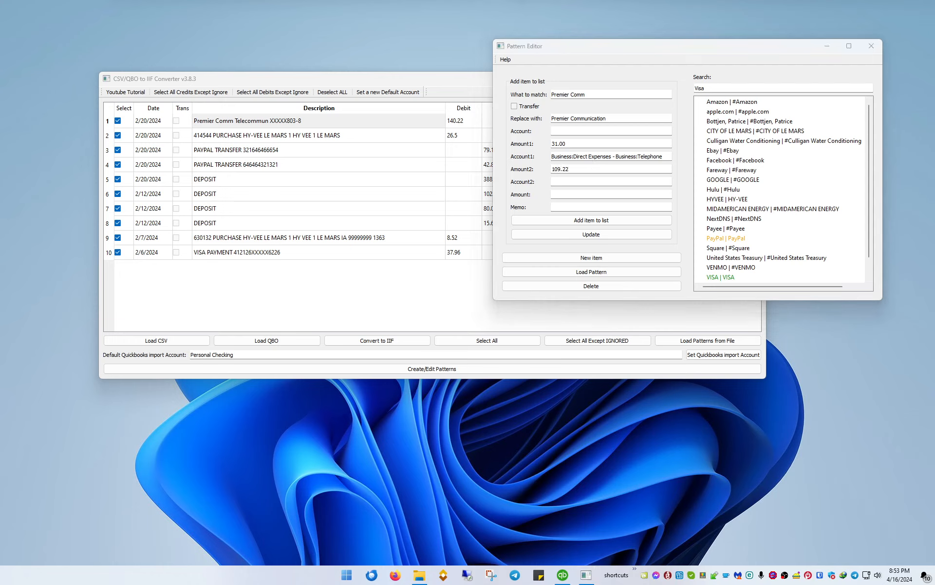
{"action": "left_click", "coordinate": [574, 181]}
{"action": "type", "text": "Business:Direct Expenses - Business:Internet Service"}
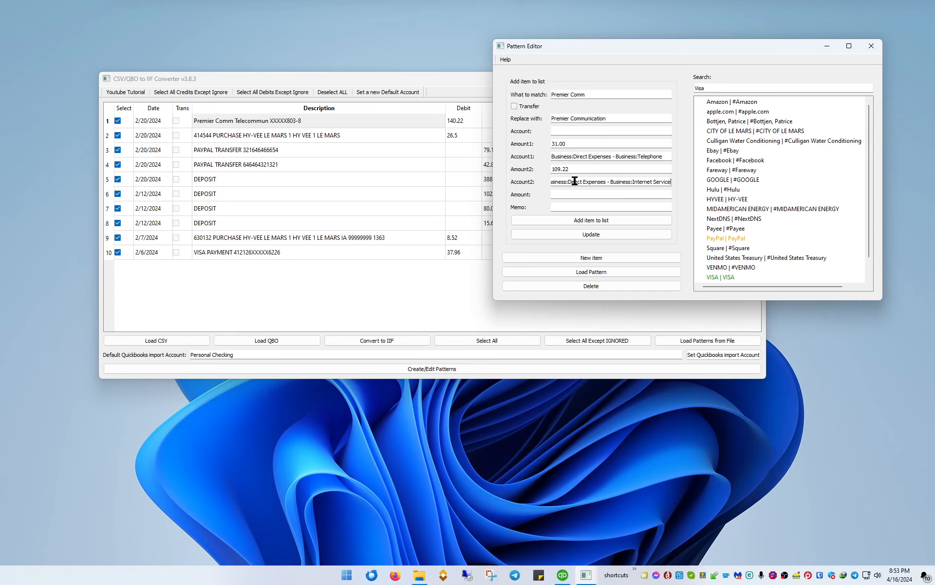
Step: Add the Premier Communication split pattern with the suggested PremierEcorp Debit Offset account, check the saved entry and start a new item
{"action": "left_click", "coordinate": [574, 181]}
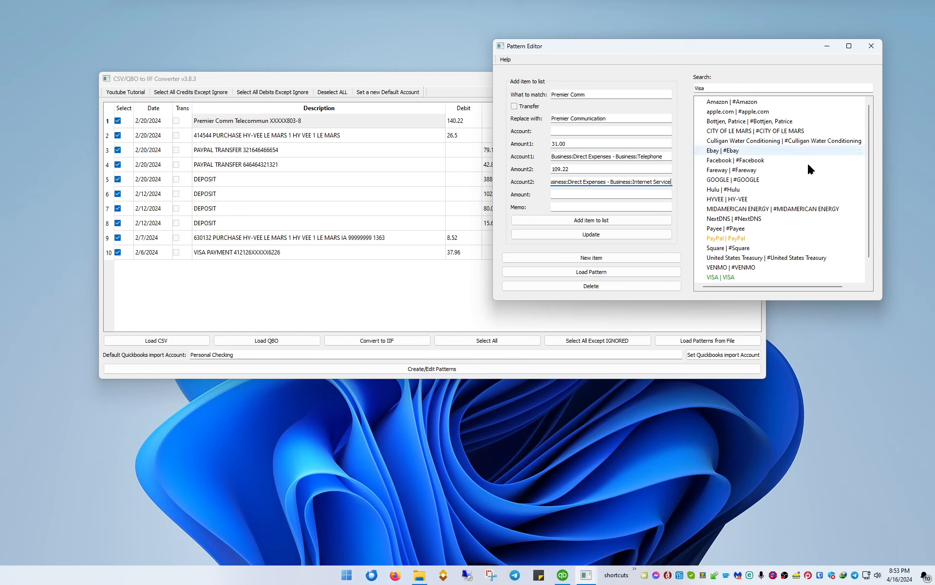
{"action": "left_click", "coordinate": [575, 224]}
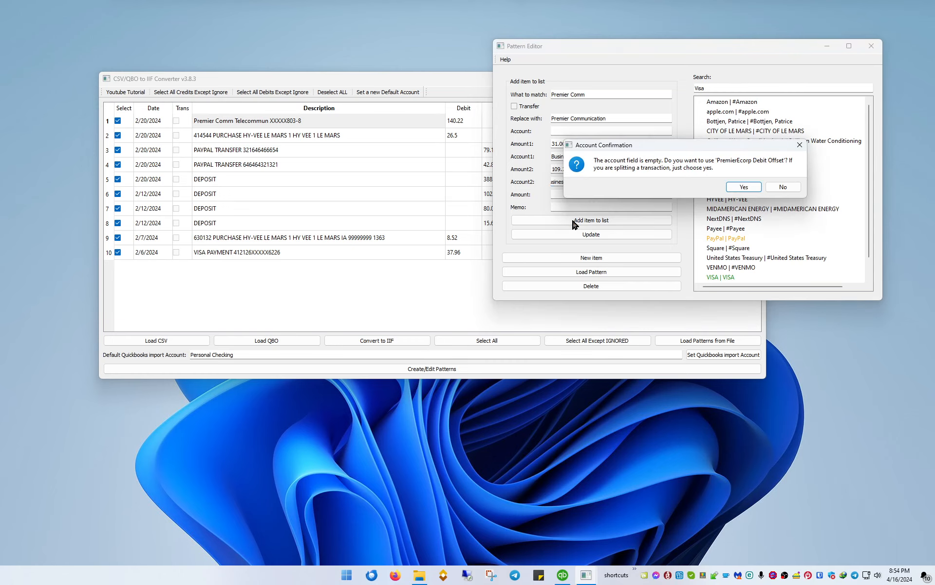
{"action": "left_click_drag", "start_coordinate": [643, 147], "coordinate": [590, 149]}
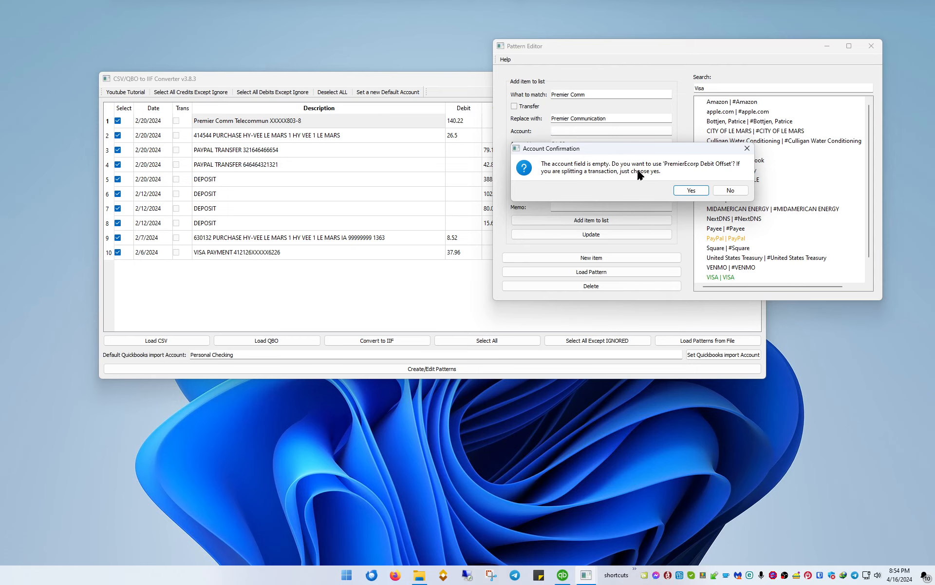
{"action": "left_click", "coordinate": [689, 189]}
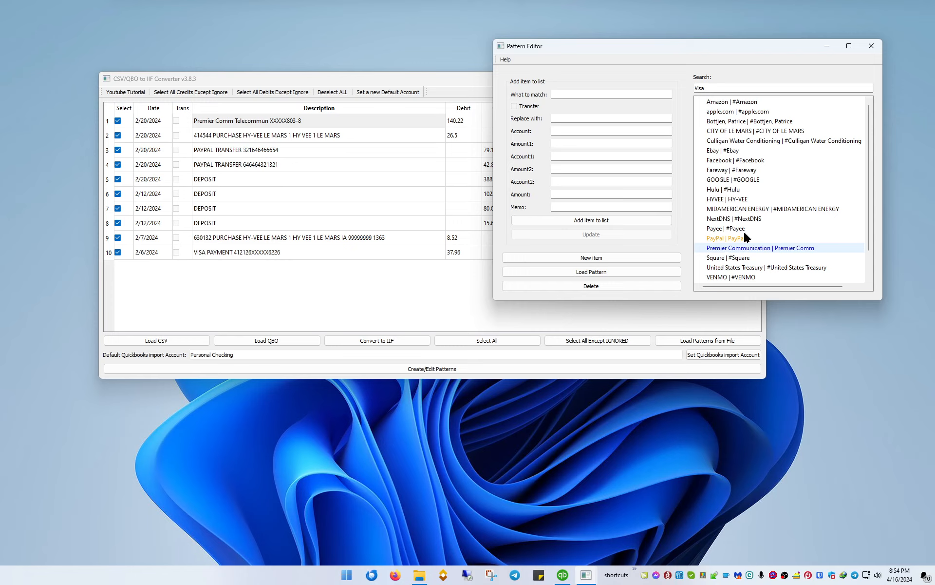
{"action": "left_click", "coordinate": [730, 250]}
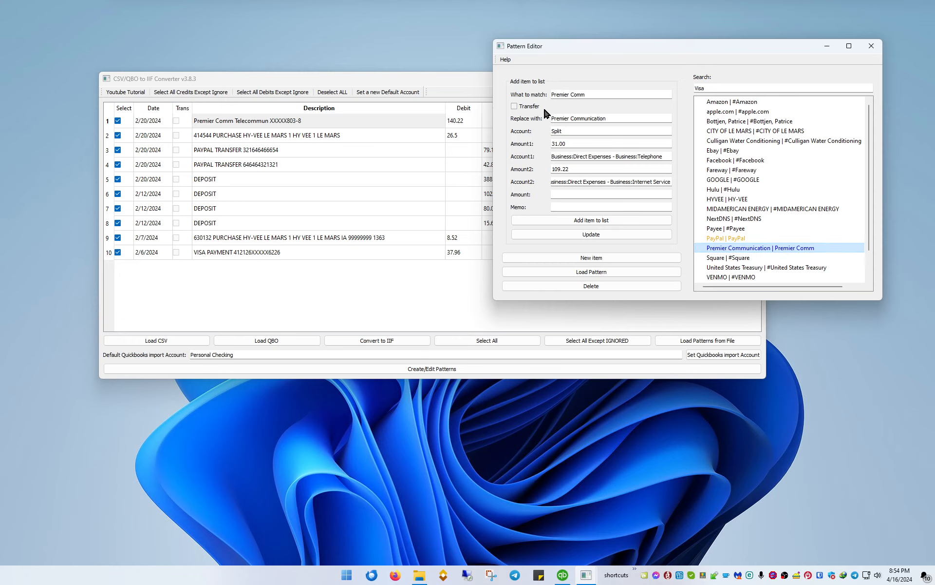
{"action": "left_click_drag", "start_coordinate": [577, 132], "coordinate": [525, 125]}
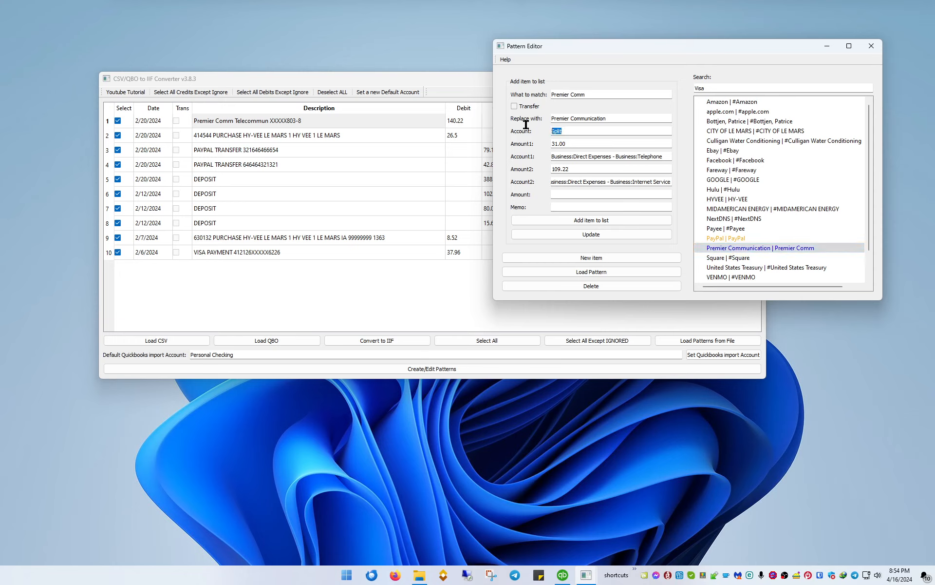
{"action": "left_click", "coordinate": [568, 257]}
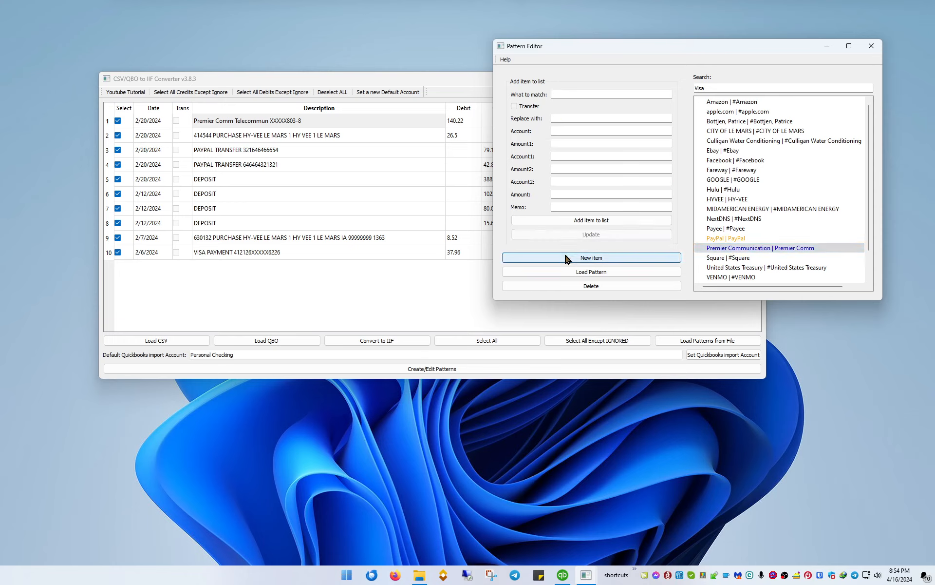
Step: Deselect the four DEPOSIT transactions in rows 5 to 8
{"action": "double_click", "coordinate": [233, 179]}
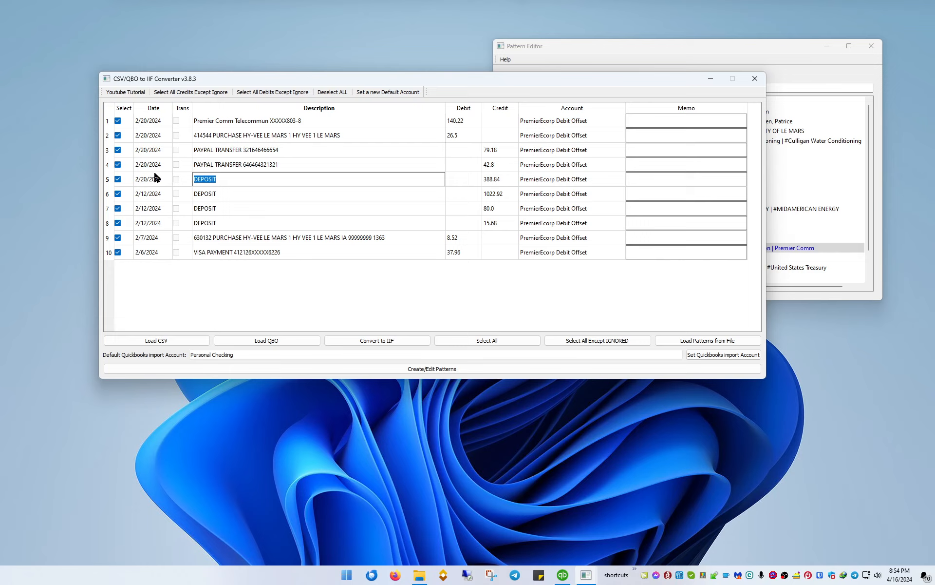
{"action": "left_click", "coordinate": [118, 179]}
{"action": "left_click", "coordinate": [117, 194]}
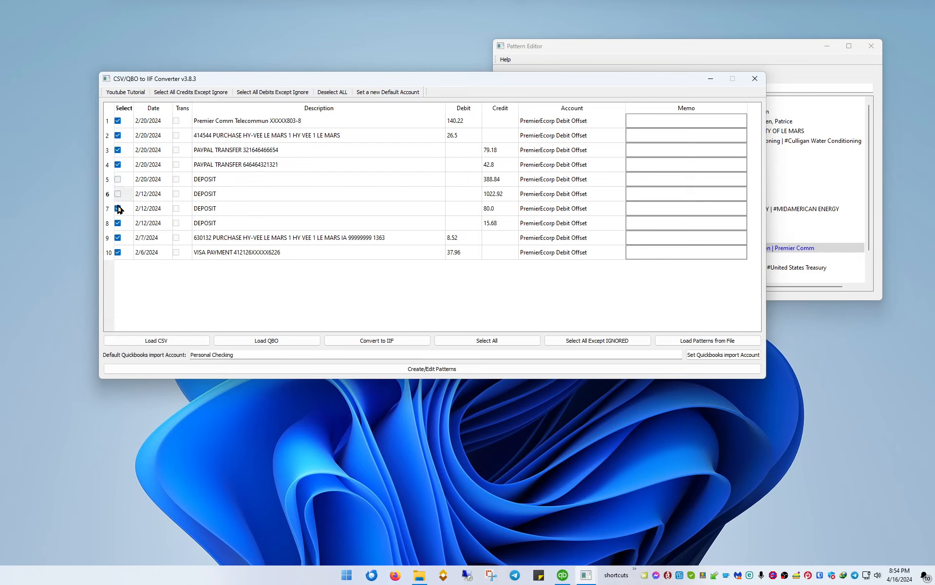
{"action": "left_click", "coordinate": [118, 208]}
{"action": "left_click", "coordinate": [117, 222]}
Step: Copy DEPOSIT from the row 5 description into the match text of the new pattern
{"action": "left_click_drag", "start_coordinate": [397, 81], "coordinate": [381, 147]}
{"action": "double_click", "coordinate": [244, 244]}
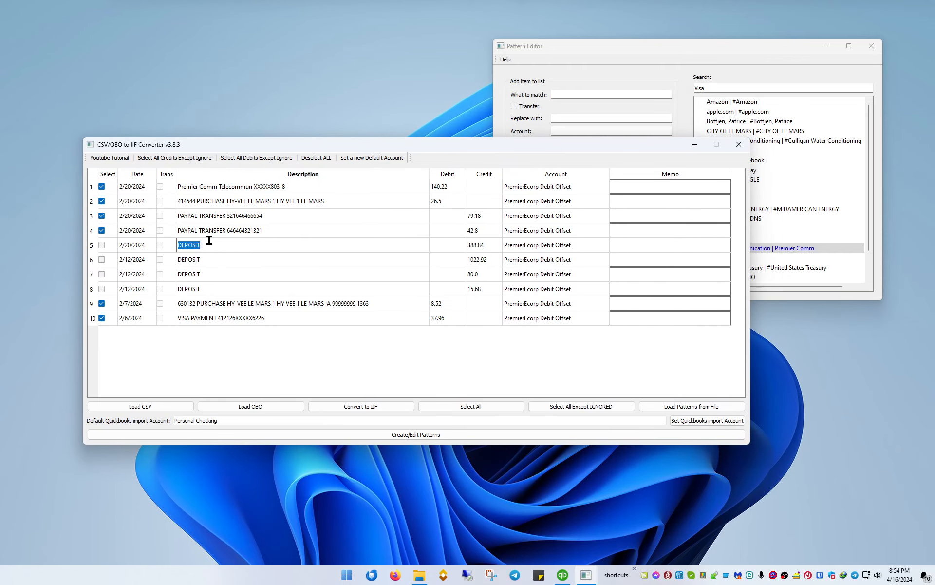
{"action": "key", "text": "ctrl+c"}
{"action": "left_click", "coordinate": [598, 93]}
{"action": "key", "text": "ctrl+v"}
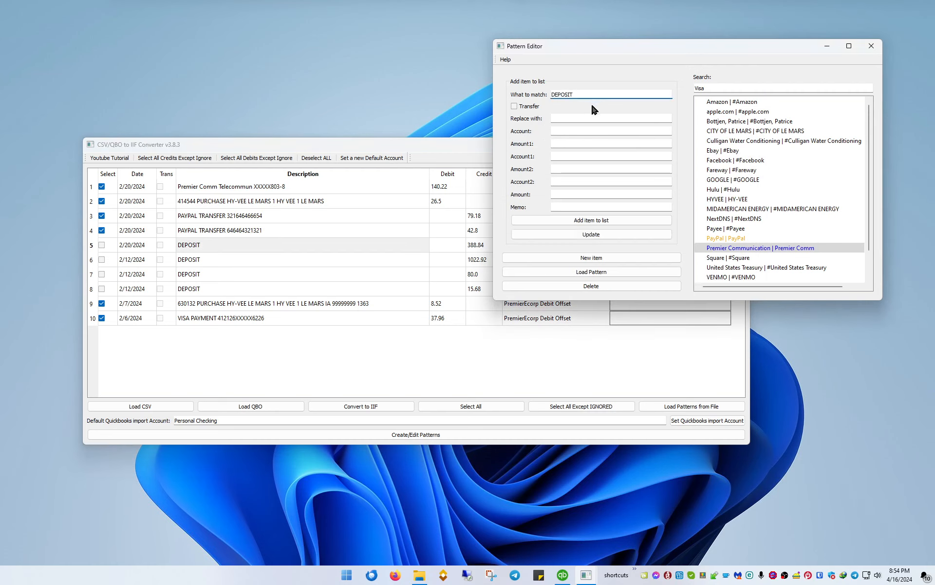
Step: Set the pattern's replacement to DEPOSIT and its account to ignore, and add it to the list
{"action": "left_click", "coordinate": [581, 118]}
{"action": "key", "text": "ctrl+v"}
{"action": "left_click", "coordinate": [581, 130]}
{"action": "type", "text": "ign"}
{"action": "left_click", "coordinate": [599, 223]}
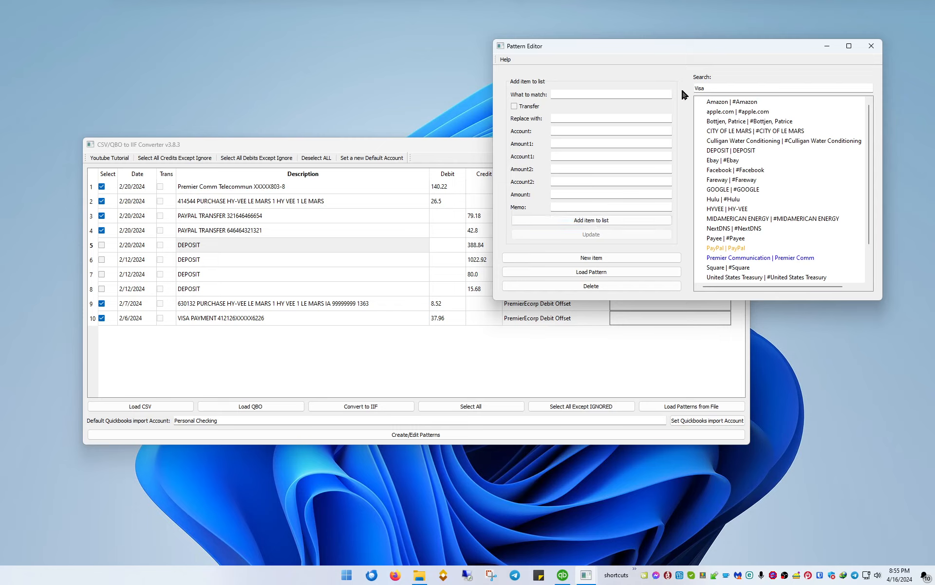
Step: Close the Pattern Editor and load the patterns file test.json from the test folder in Documents
{"action": "left_click", "coordinate": [877, 48]}
{"action": "left_click_drag", "start_coordinate": [550, 150], "coordinate": [563, 73]}
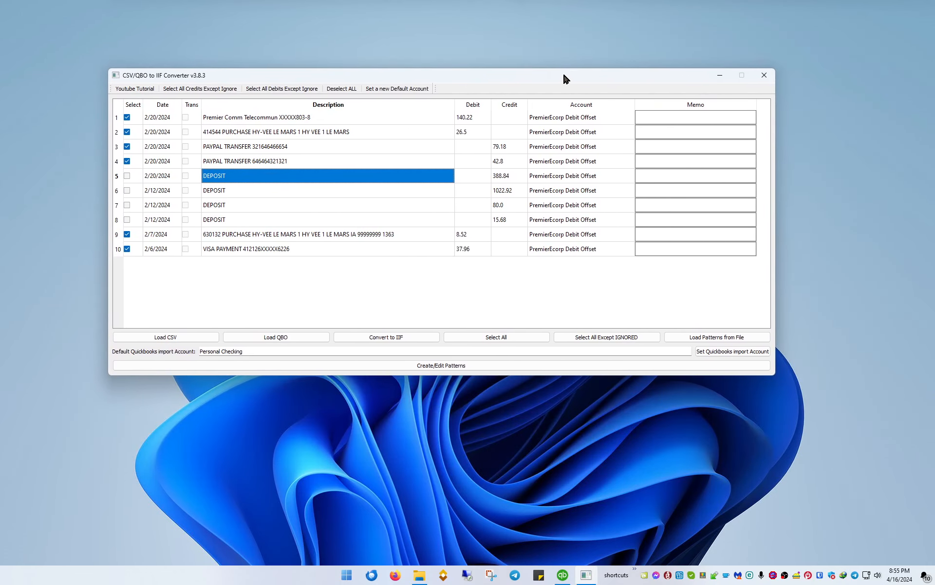
{"action": "left_click", "coordinate": [736, 336]}
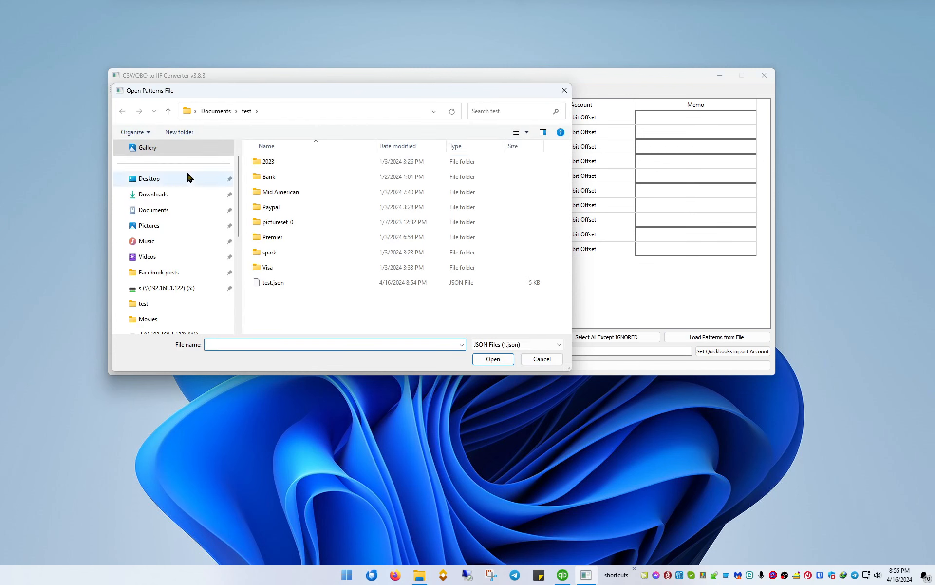
{"action": "left_click", "coordinate": [175, 209]}
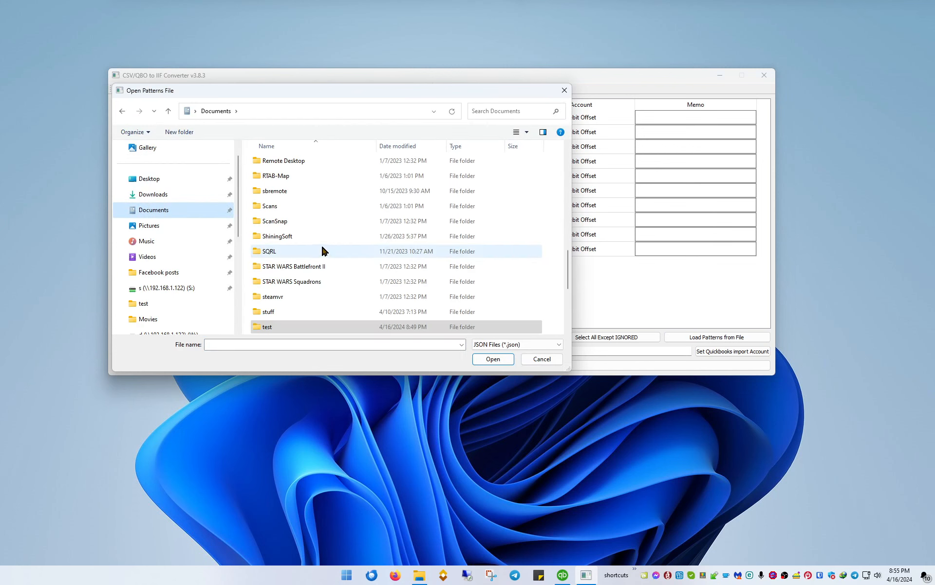
{"action": "double_click", "coordinate": [268, 331]}
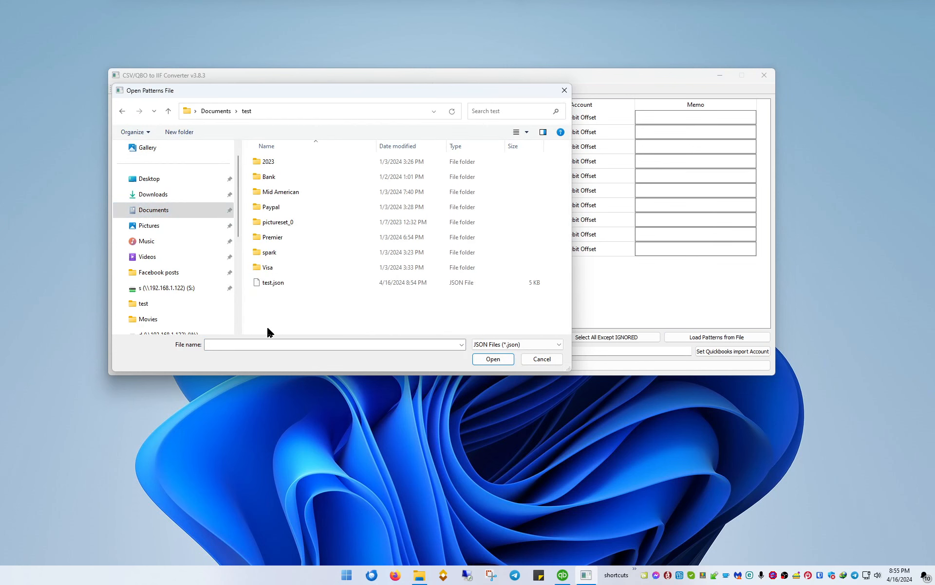
{"action": "double_click", "coordinate": [268, 284]}
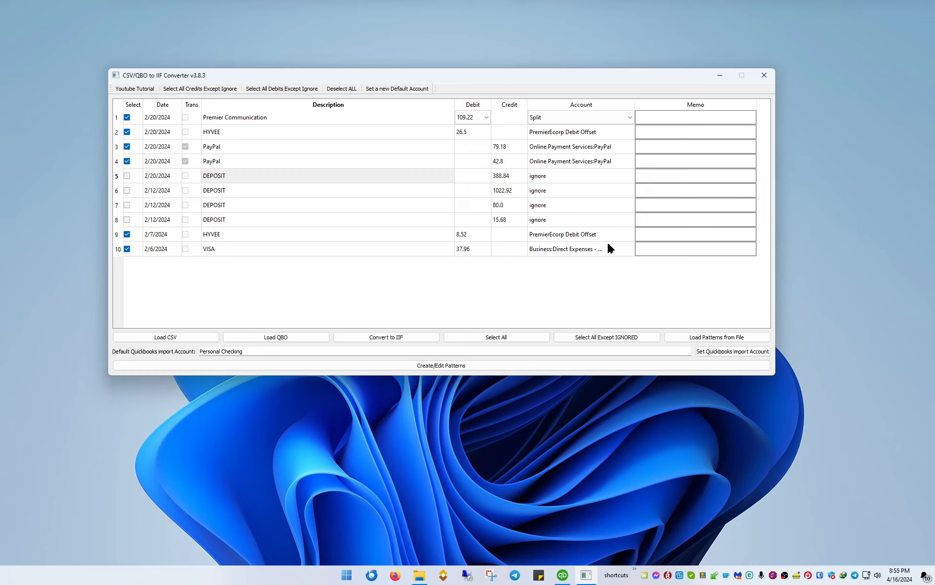
Step: View row 1's split amounts, and select all transactions except the ignored ones
{"action": "left_click", "coordinate": [487, 118]}
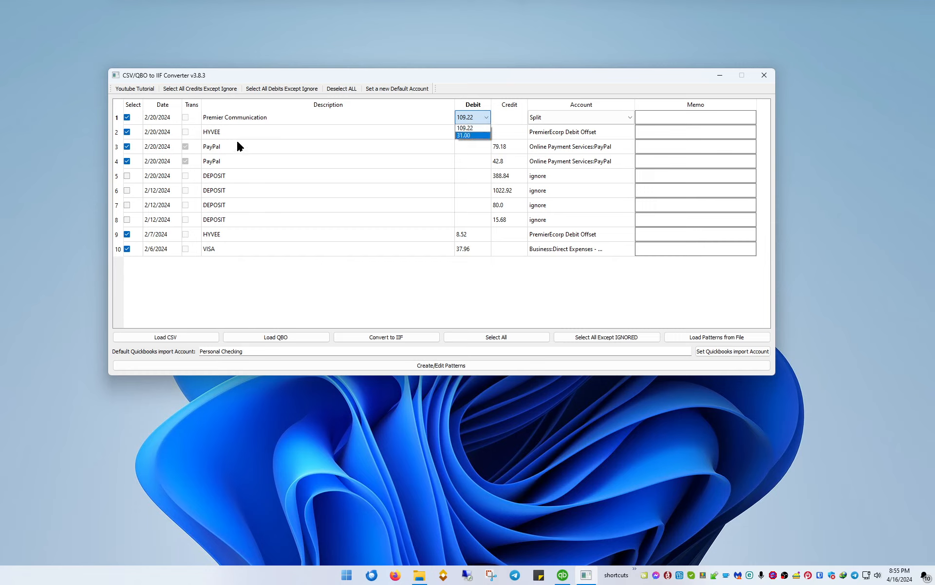
{"action": "left_click", "coordinate": [496, 338]}
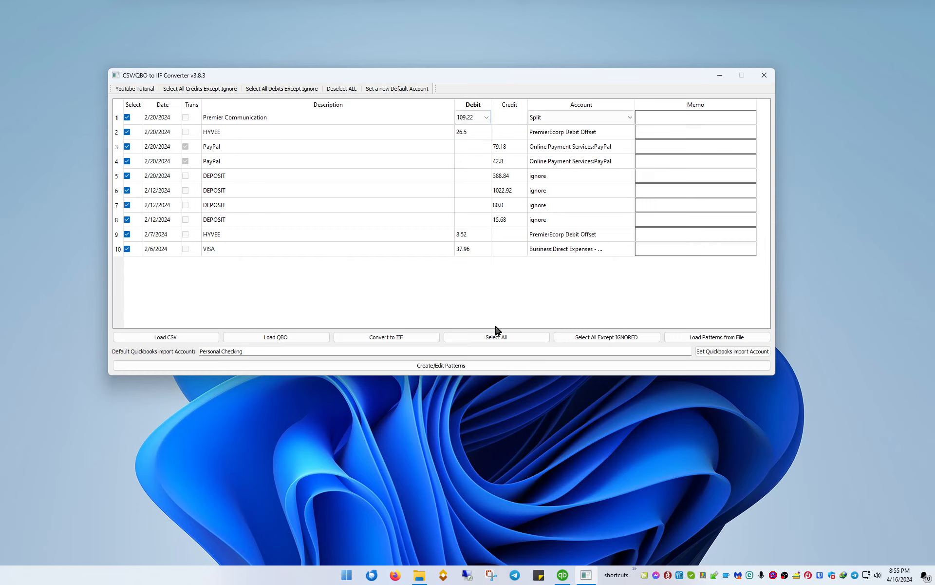
{"action": "left_click", "coordinate": [579, 339]}
Step: Cancel the opened IIF conversion and set the default QuickBooks import account to Demo
{"action": "left_click", "coordinate": [397, 337]}
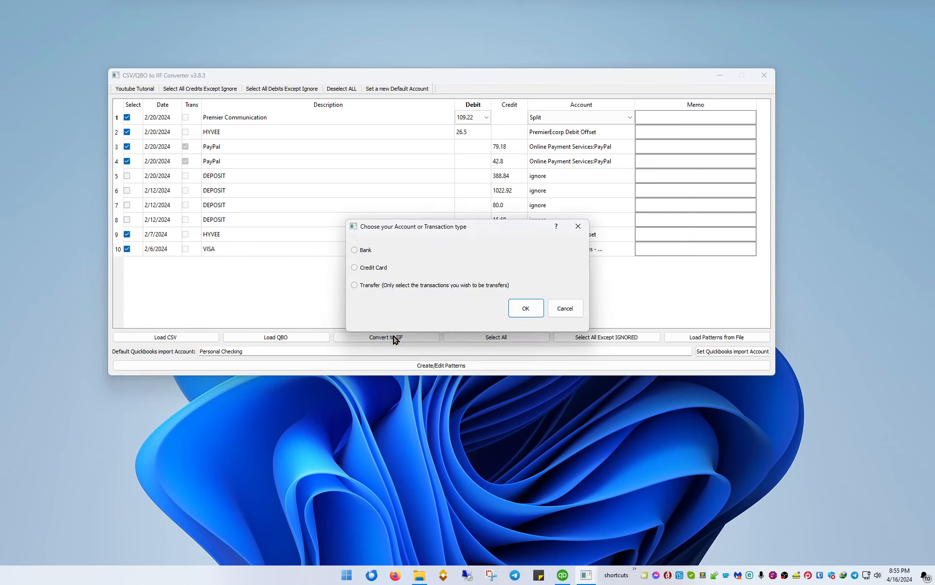
{"action": "left_click", "coordinate": [565, 309]}
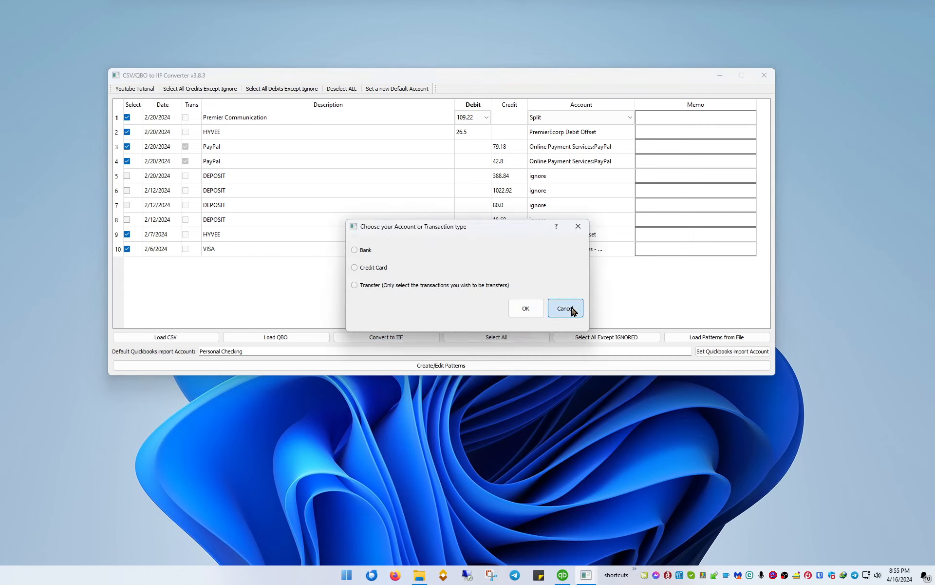
{"action": "triple_click", "coordinate": [408, 350]}
{"action": "type", "text": "Demo"}
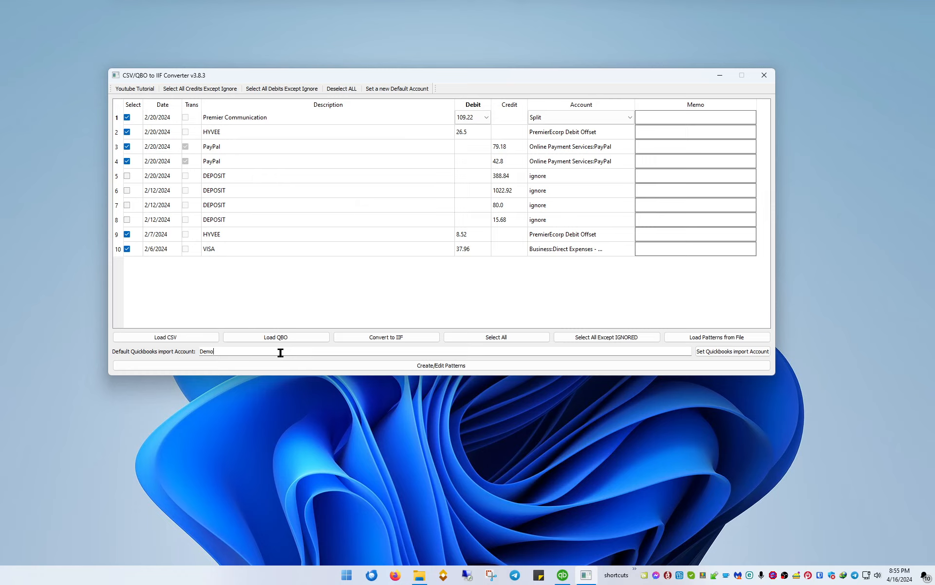
{"action": "left_click", "coordinate": [711, 351]}
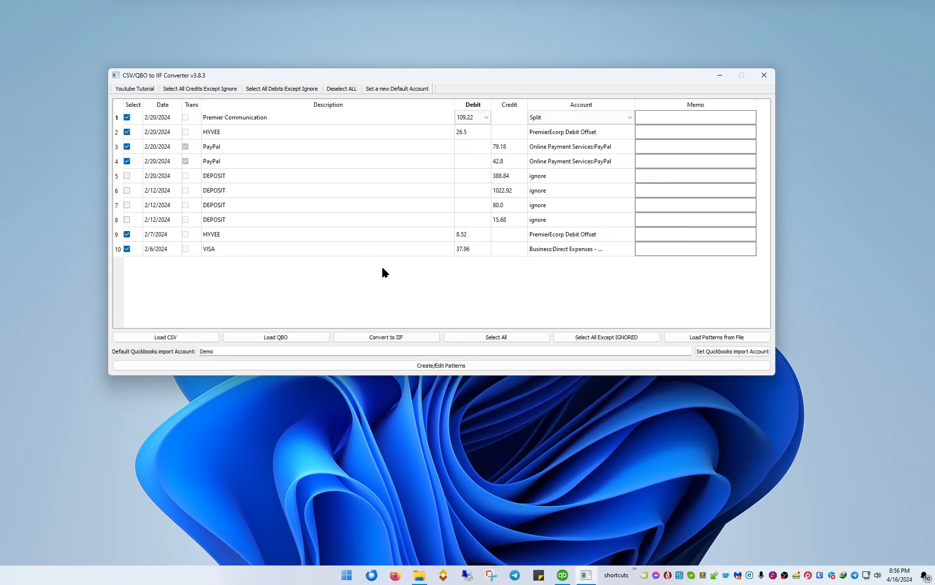
Step: Convert the selected transactions to IIF as type Bank, saving to w:\test.iif and replacing the existing file
{"action": "left_click", "coordinate": [374, 336]}
{"action": "left_click", "coordinate": [356, 250]}
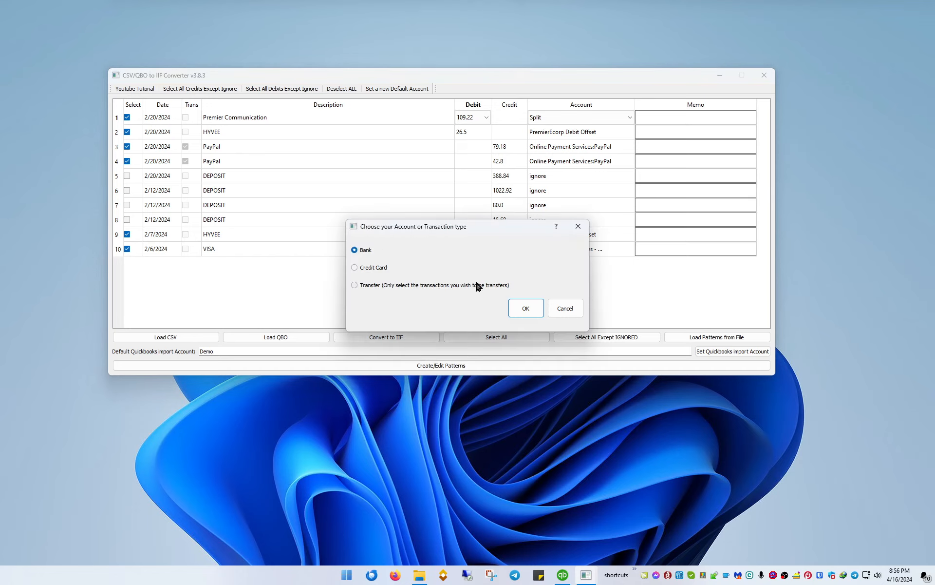
{"action": "left_click", "coordinate": [518, 309]}
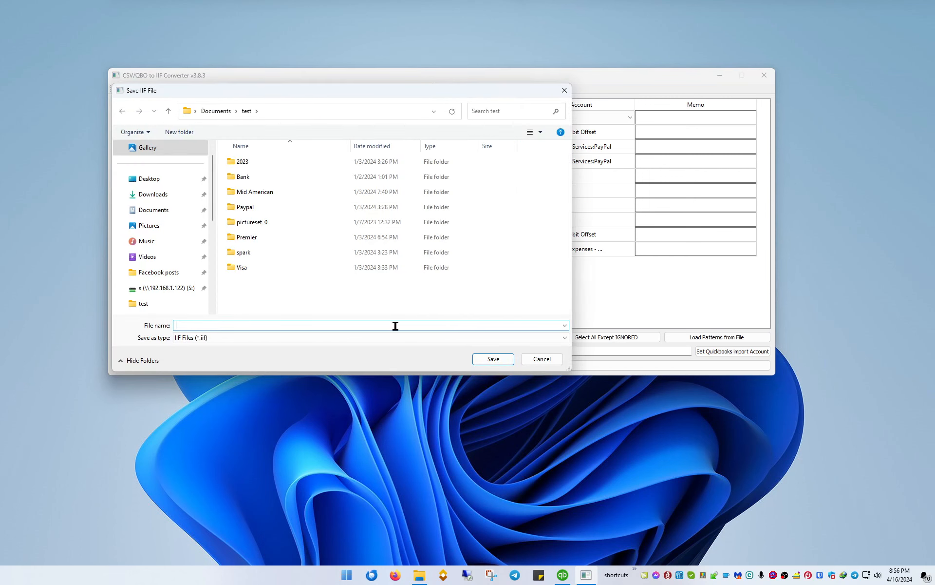
{"action": "type", "text": "w:\\"}
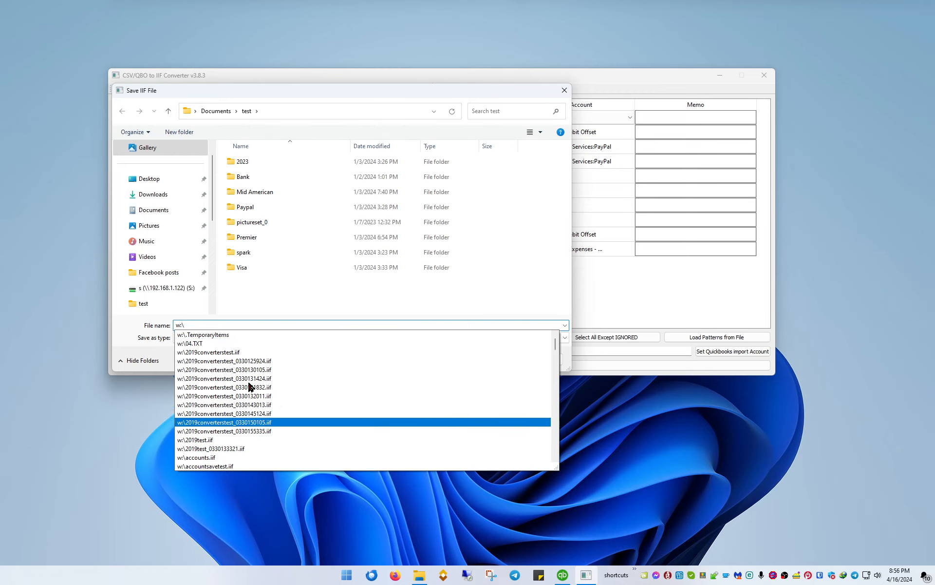
{"action": "type", "text": "t"}
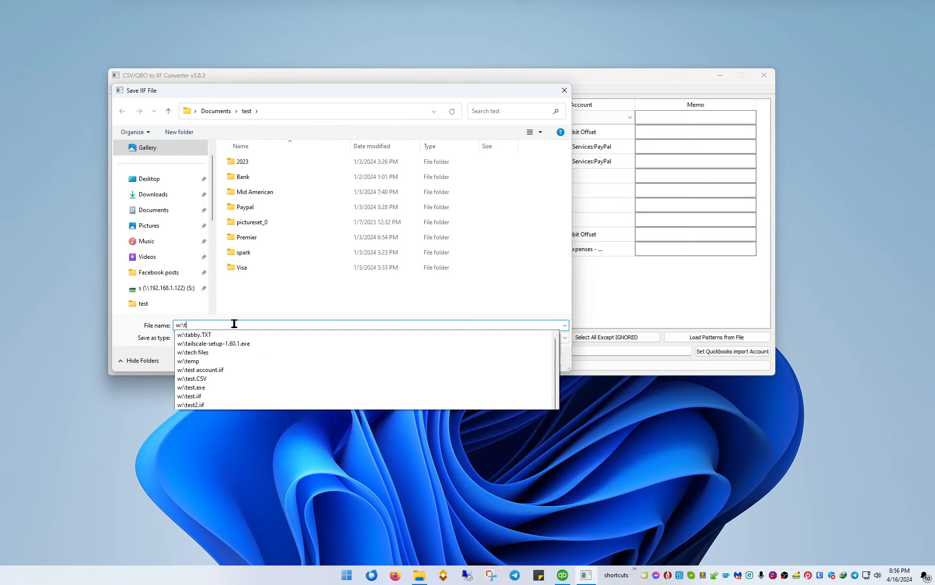
{"action": "type", "text": "est.iif"}
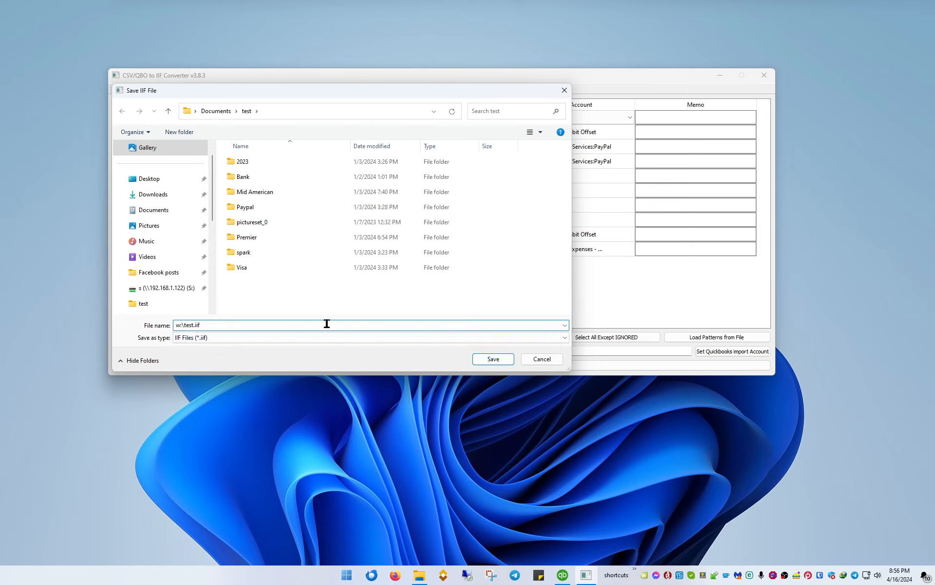
{"action": "left_click", "coordinate": [496, 360]}
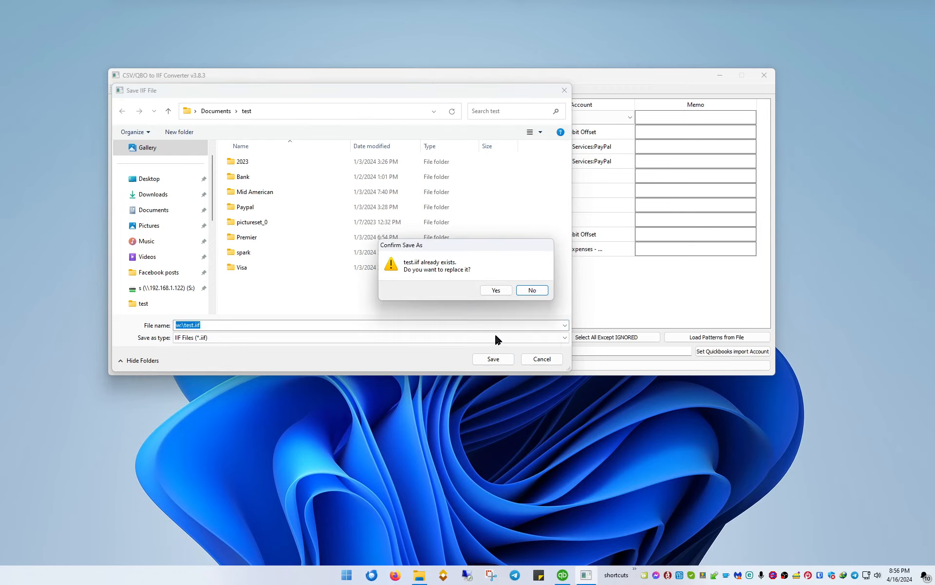
{"action": "left_click", "coordinate": [496, 291]}
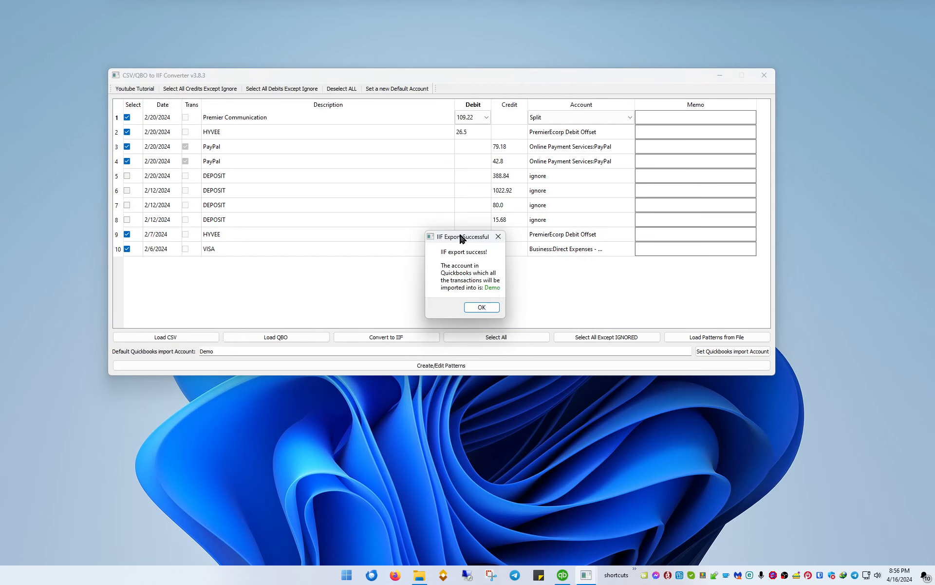
{"action": "left_click", "coordinate": [497, 236]}
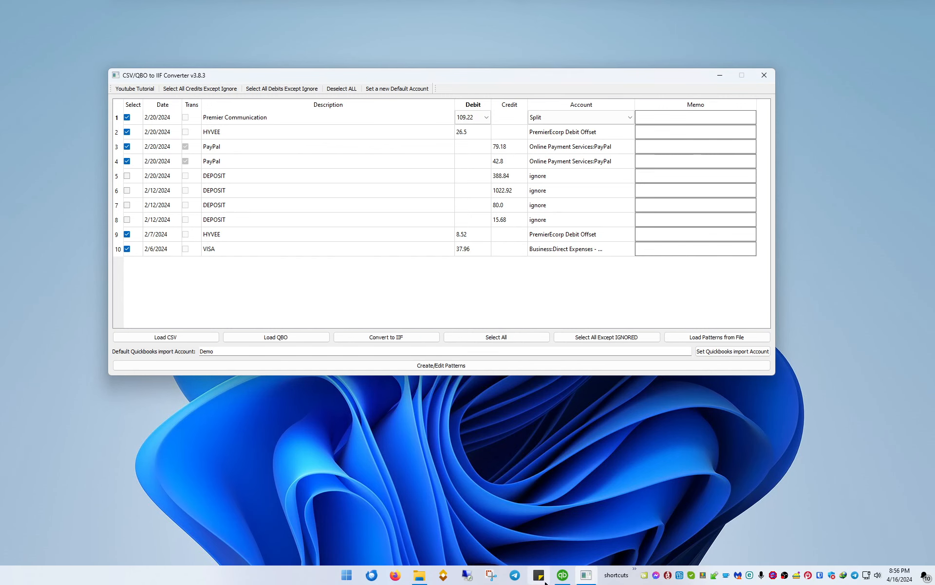
Step: Switch to QuickBooks, maximize the Demo register, and start an IIF file import, agreeing to close all windows
{"action": "left_click", "coordinate": [563, 575]}
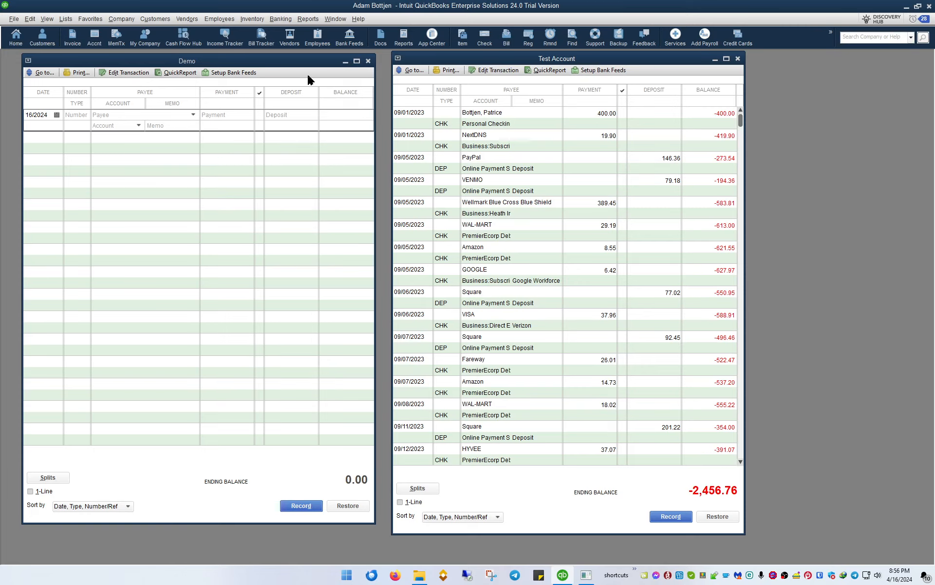
{"action": "double_click", "coordinate": [113, 62]}
{"action": "left_click", "coordinate": [18, 21]}
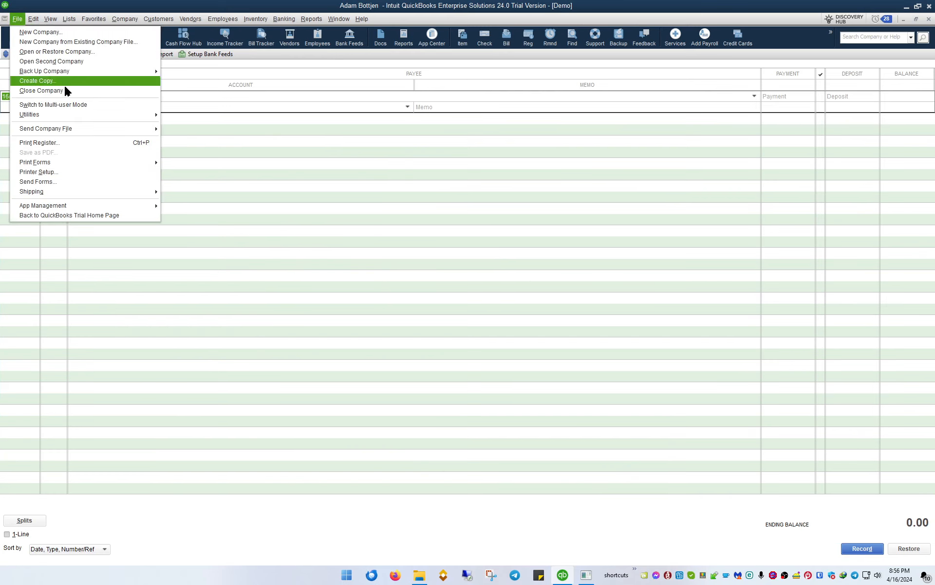
{"action": "mouse_move", "coordinate": [69, 113]}
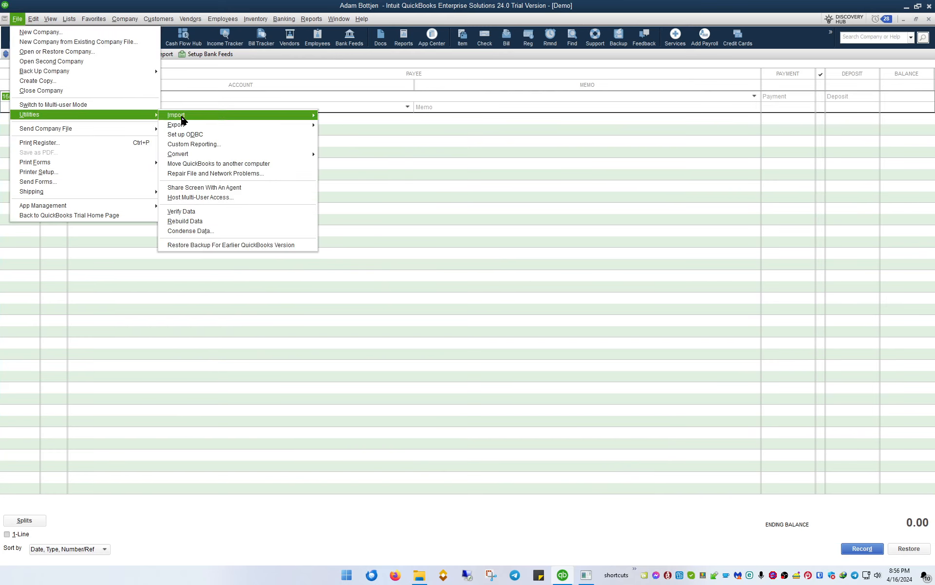
{"action": "mouse_move", "coordinate": [187, 116]}
{"action": "left_click", "coordinate": [341, 125]}
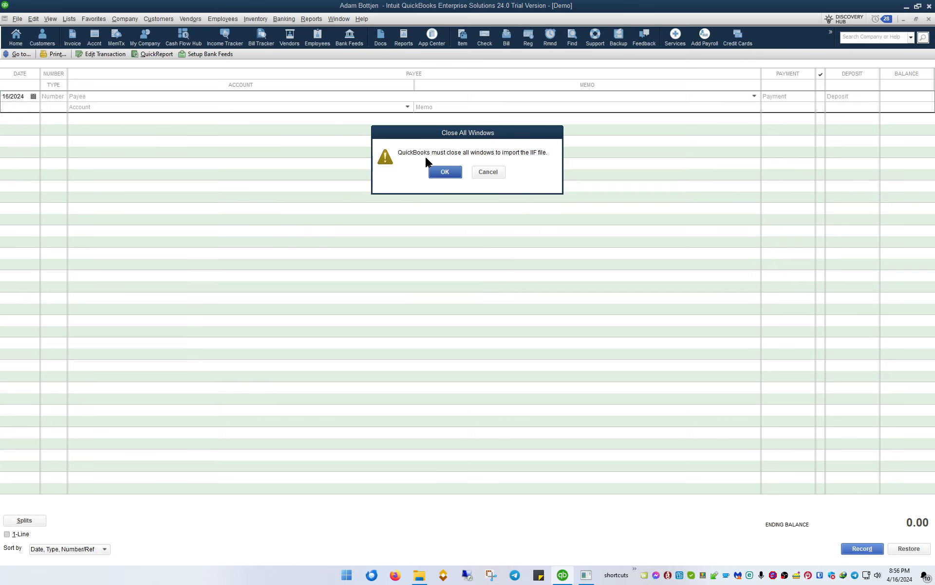
{"action": "left_click", "coordinate": [439, 173]}
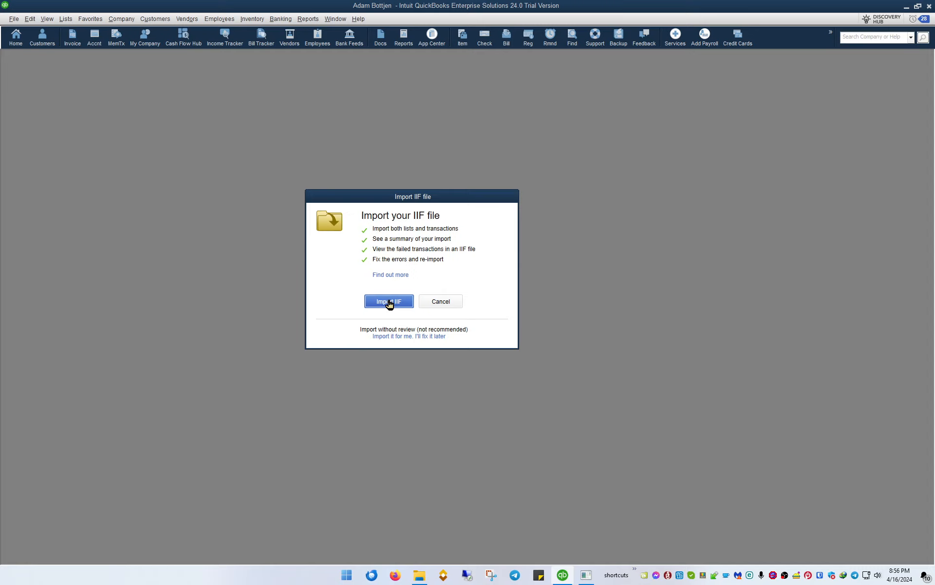
Step: Choose importing without review and import the file w:\test.iif
{"action": "left_click", "coordinate": [412, 336]}
{"action": "left_click", "coordinate": [414, 293]}
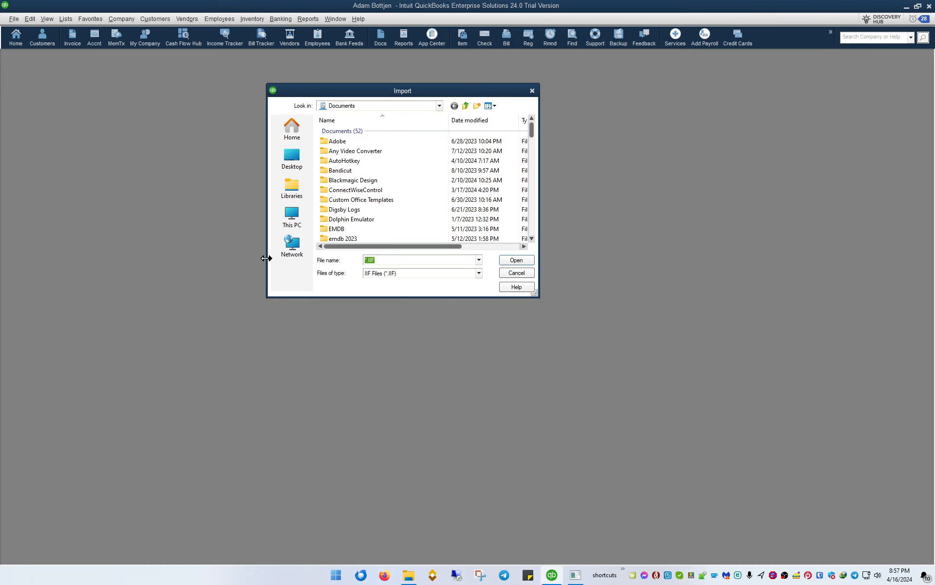
{"action": "type", "text": "d"}
{"action": "key", "text": "BackSpace"}
{"action": "type", "text": "\\\\192."}
{"action": "key", "text": "BackSpace"}
{"action": "key", "text": "BackSpace"}
{"action": "key", "text": "BackSpace"}
{"action": "key", "text": "BackSpace"}
{"action": "key", "text": "BackSpace"}
{"action": "key", "text": "BackSpace"}
{"action": "type", "text": "w:\\test"}
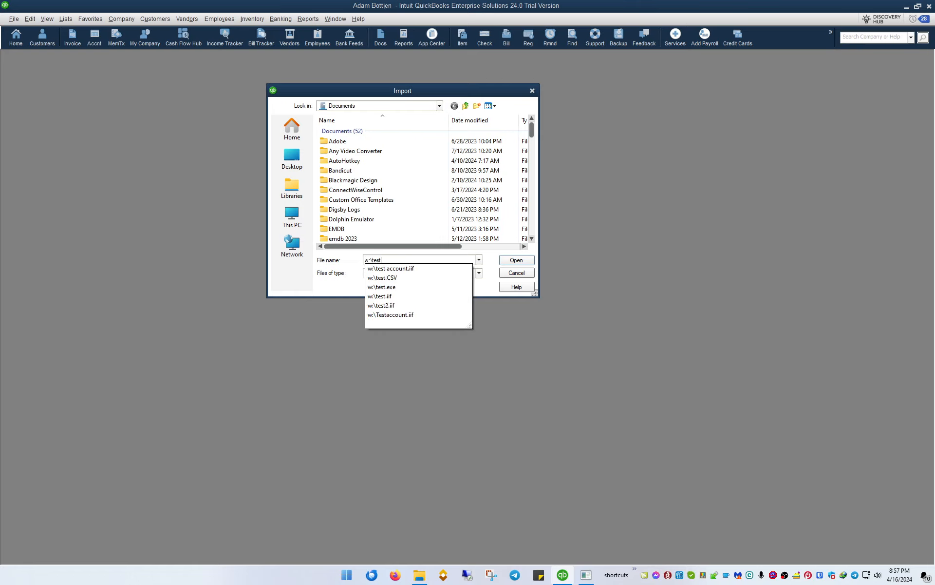
{"action": "left_click", "coordinate": [380, 296]}
{"action": "left_click", "coordinate": [514, 262]}
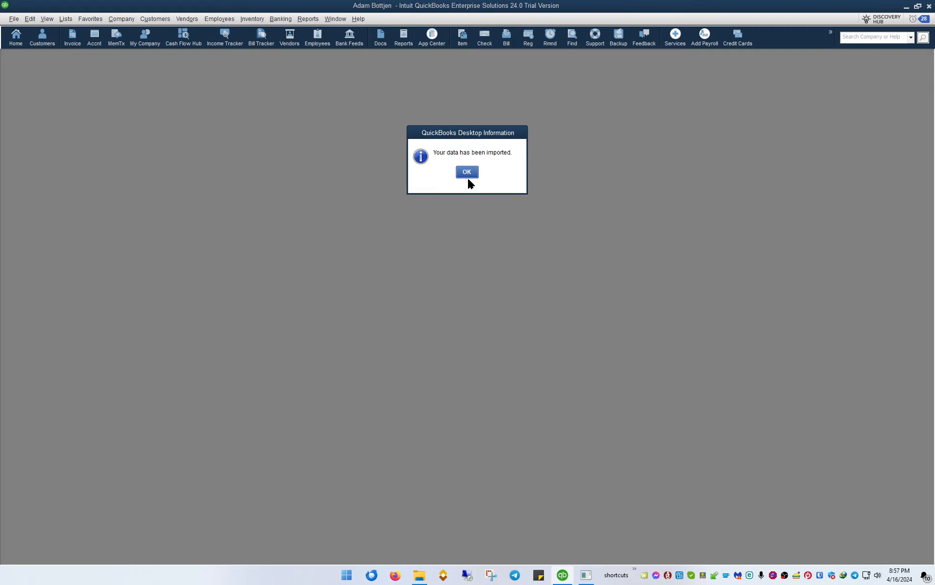
{"action": "left_click", "coordinate": [470, 176]}
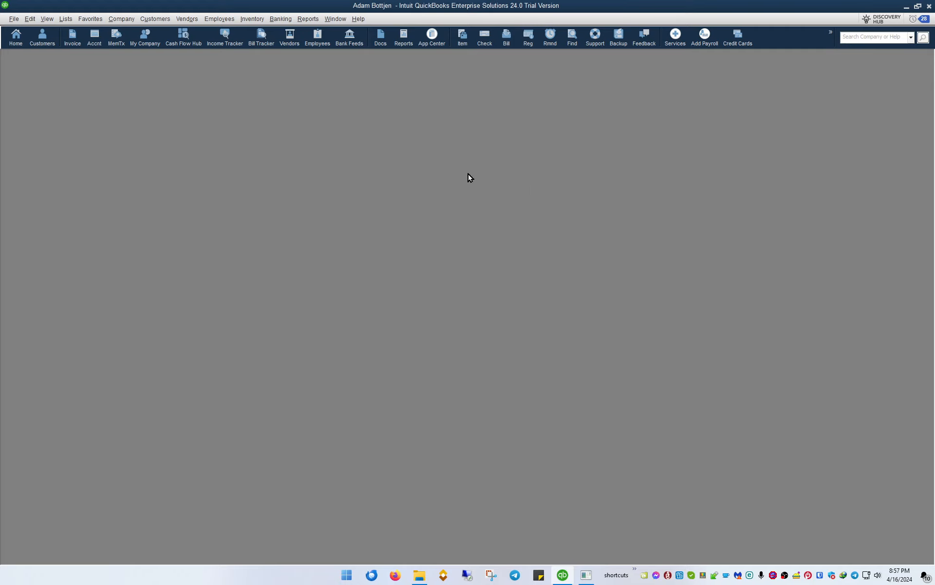
Step: Reduce and reposition the QuickBooks window, and inspect the Premier Communication check's split lines from the Demo register
{"action": "double_click", "coordinate": [285, 7]}
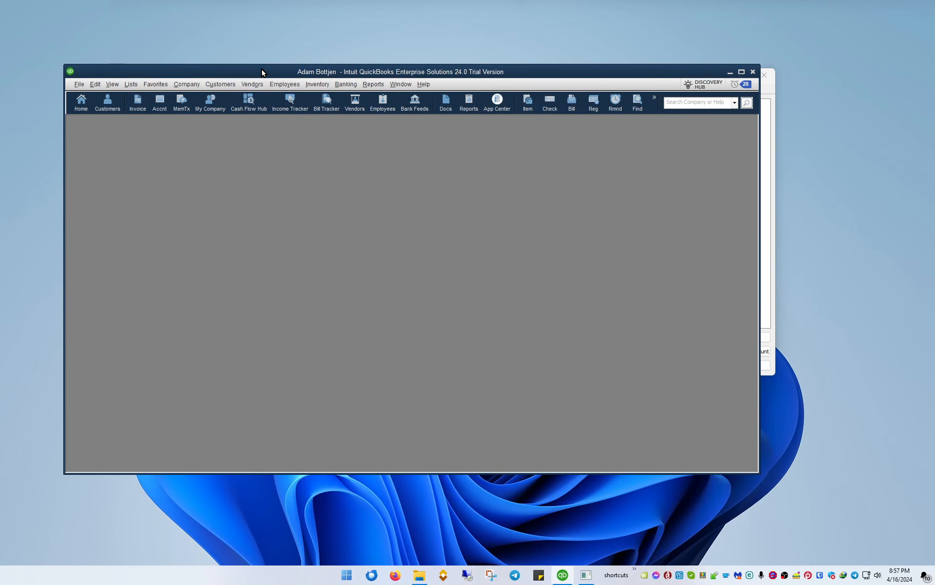
{"action": "left_click_drag", "start_coordinate": [261, 69], "coordinate": [934, 69]}
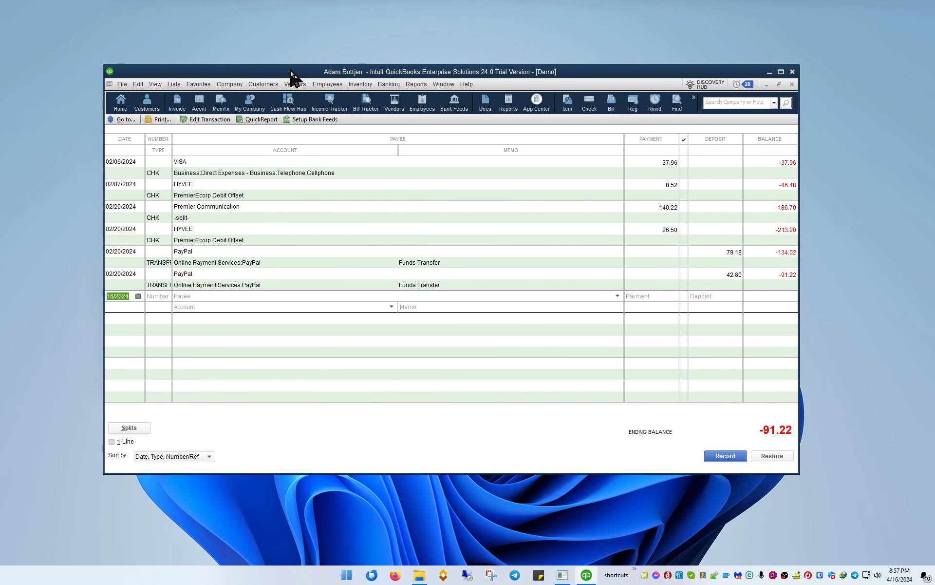
{"action": "left_click_drag", "start_coordinate": [299, 88], "coordinate": [291, 73]}
{"action": "double_click", "coordinate": [184, 220]}
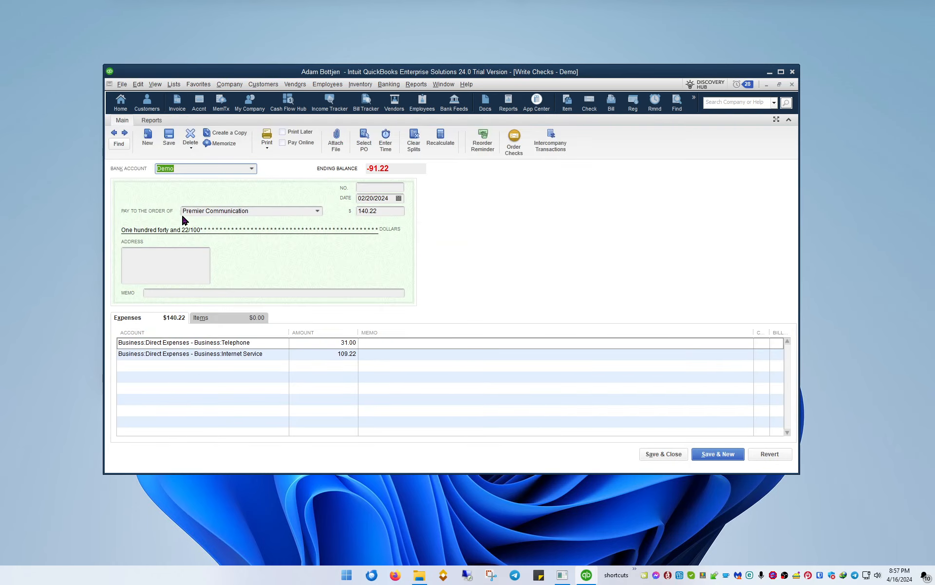
{"action": "left_click", "coordinate": [792, 84]}
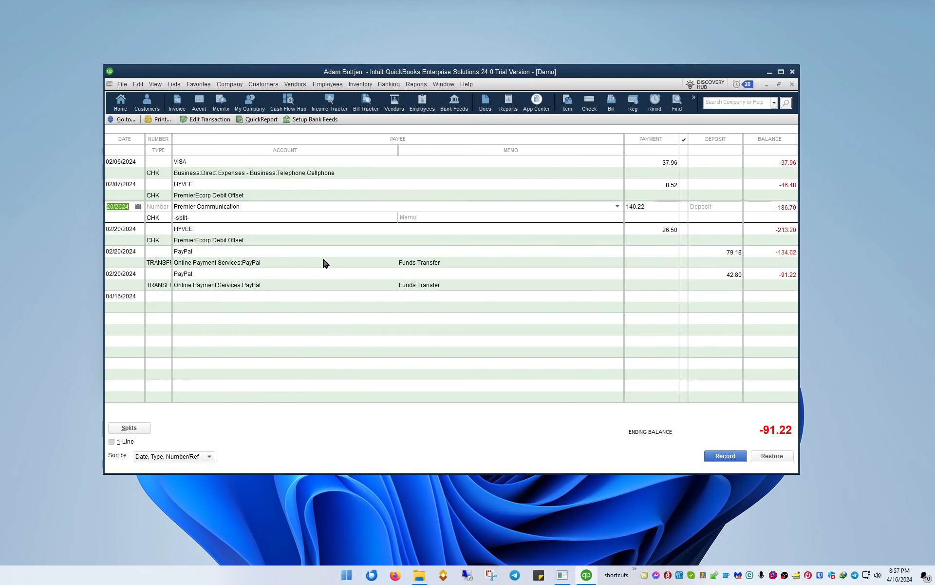